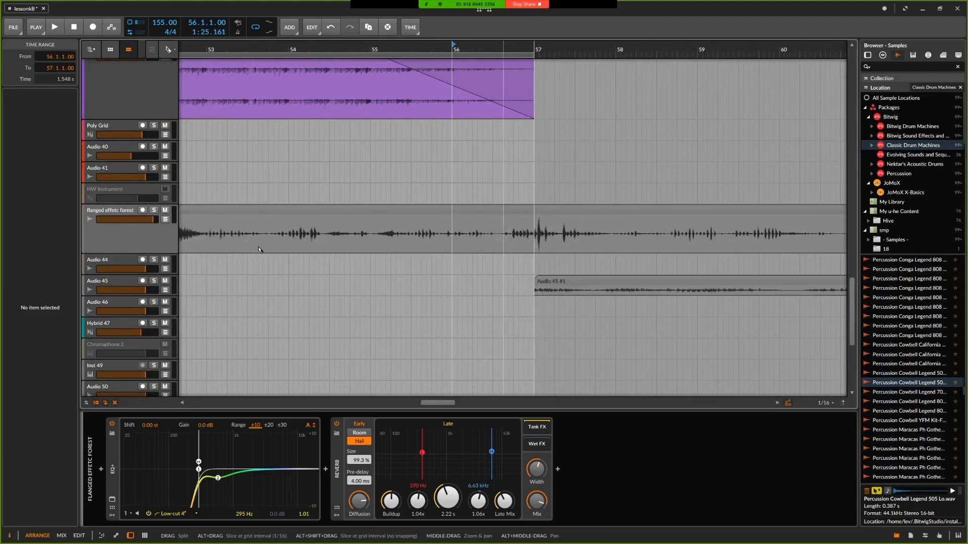
# - Mute the flanged effect forest track and the Audio 38 track
pyautogui.click(164, 210)
pyautogui.scroll(5, 166, 213)
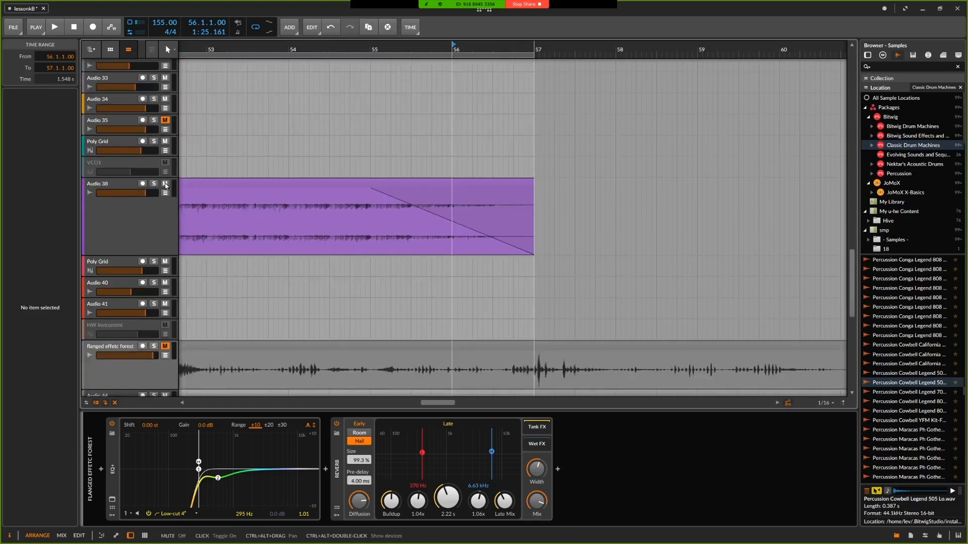
pyautogui.click(166, 185)
# - Look through all tracks of the arrangement around bars 53 to 57 to check which ones still sound
pyautogui.scroll(3, 261, 197)
pyautogui.scroll(-4, 256, 205)
pyautogui.scroll(20, 257, 205)
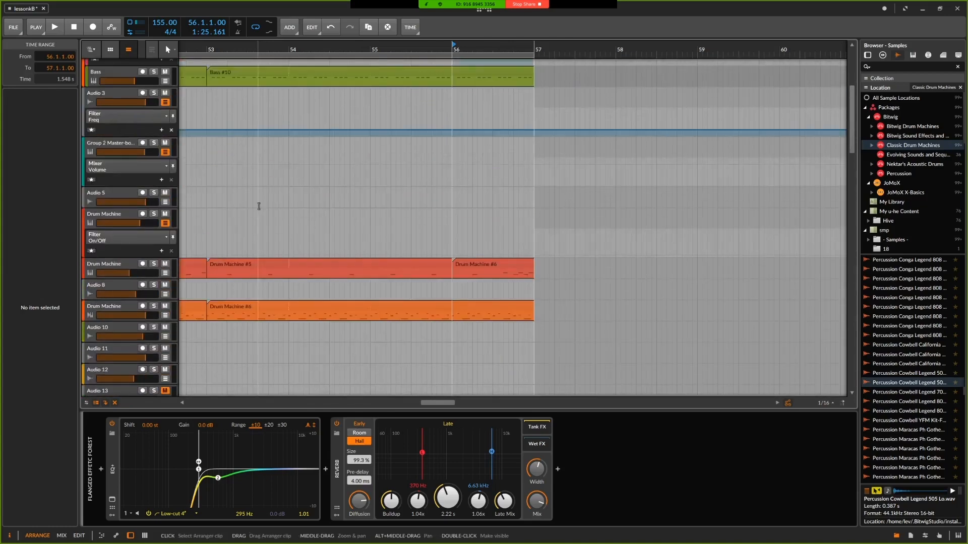
pyautogui.scroll(6, 260, 207)
pyautogui.scroll(-18, 253, 196)
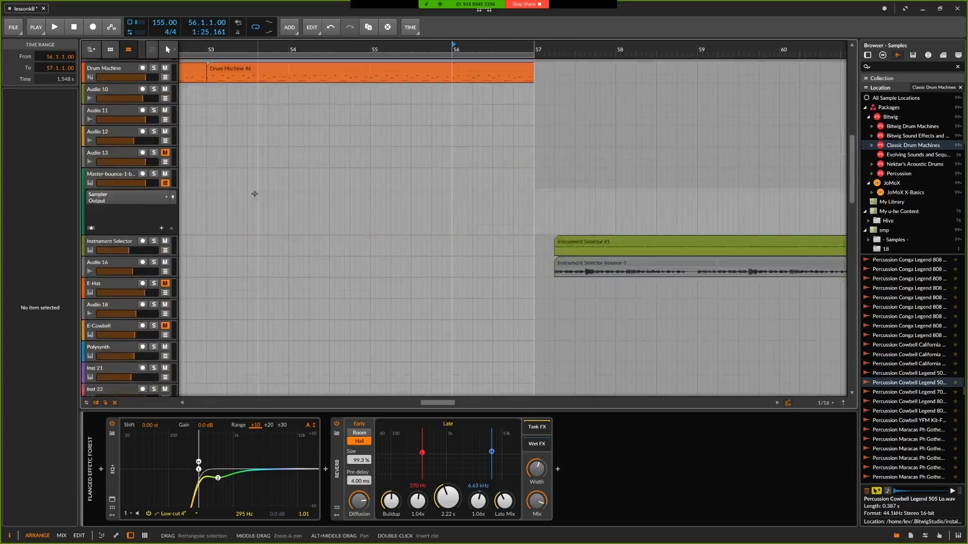
pyautogui.scroll(-3, 255, 193)
pyautogui.scroll(20, 255, 193)
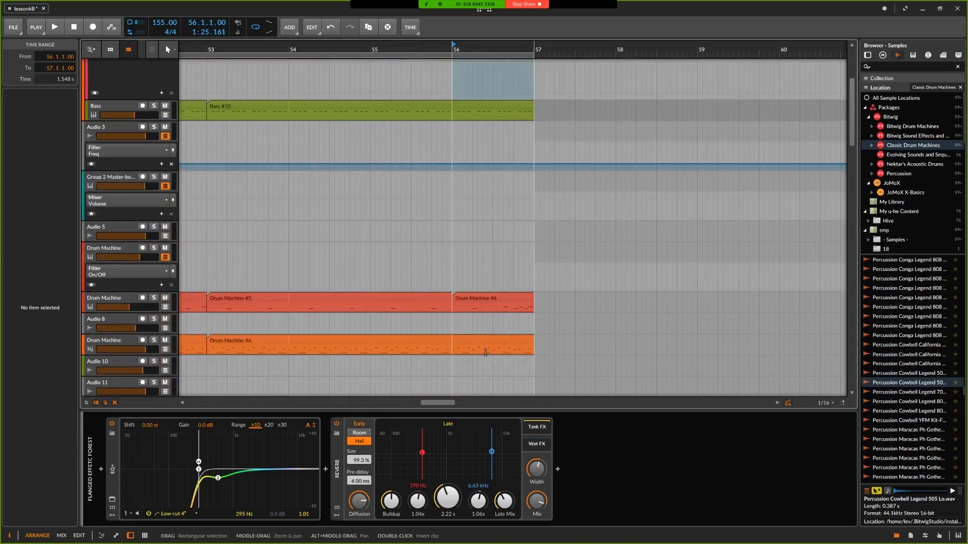
pyautogui.scroll(4, 504, 303)
pyautogui.scroll(-15, 596, 185)
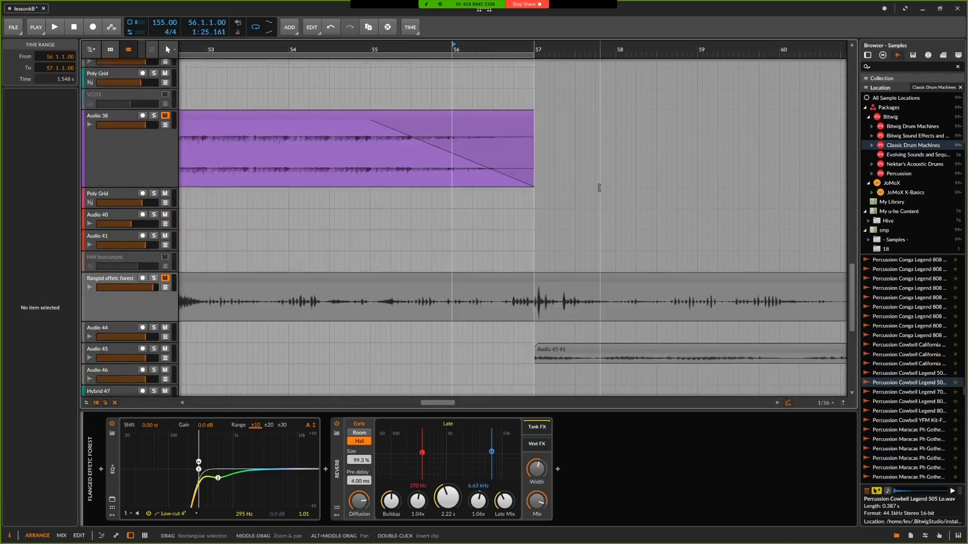
pyautogui.scroll(-6, 598, 187)
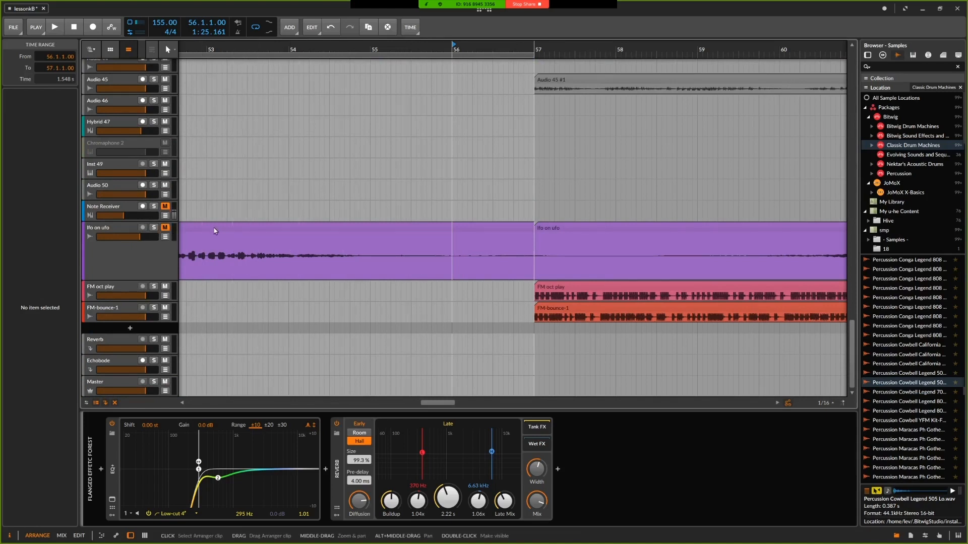
pyautogui.scroll(3, 214, 227)
pyautogui.scroll(-3, 214, 227)
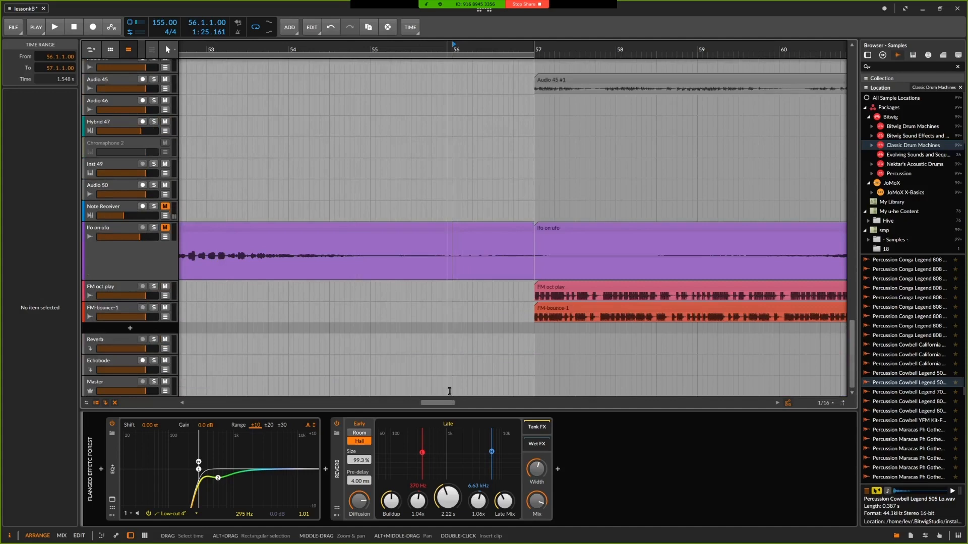
# - Bounce bar 56 of the Master track to a new audio track, pre-fader at 32-bit floating-point
pyautogui.moveTo(451, 391); pyautogui.dragTo(536, 387)
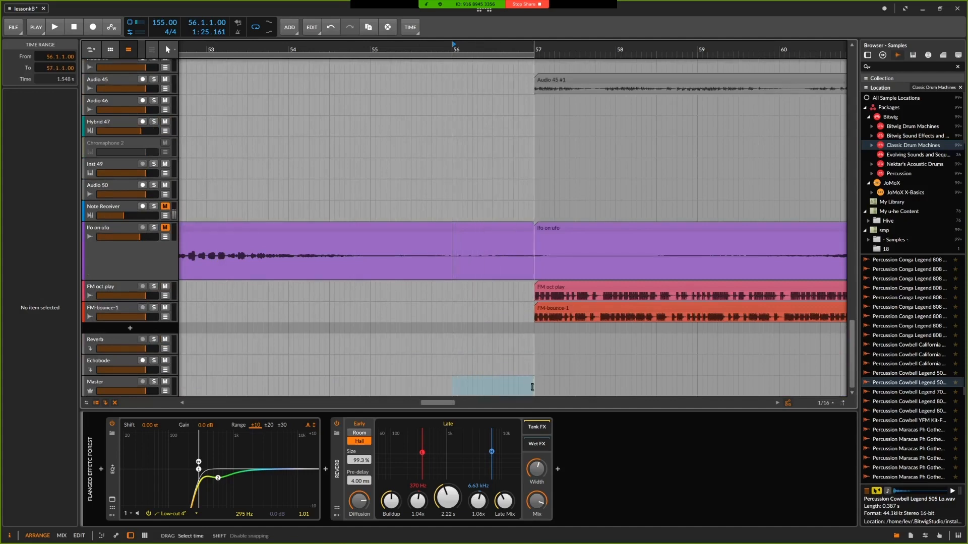
pyautogui.hotkey('ctrl', 'b')
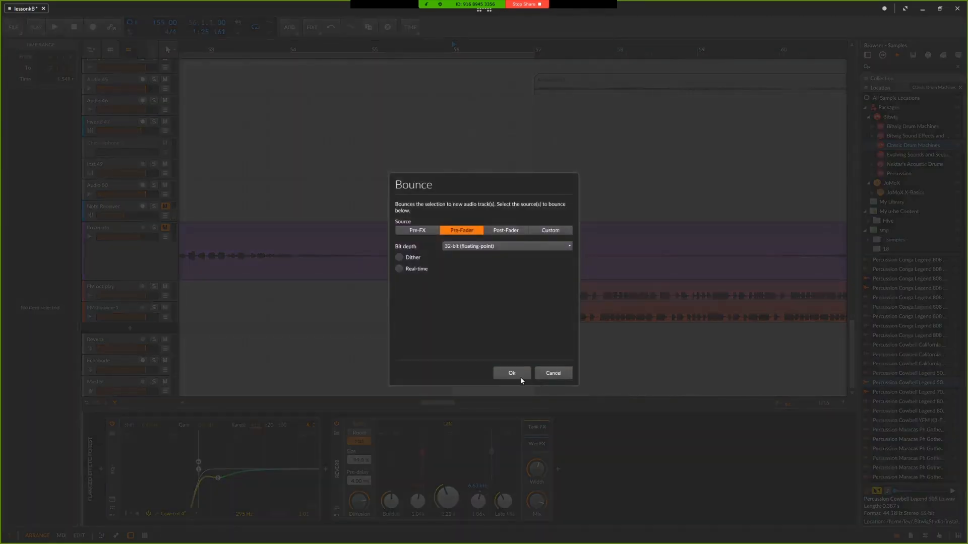
pyautogui.click(519, 376)
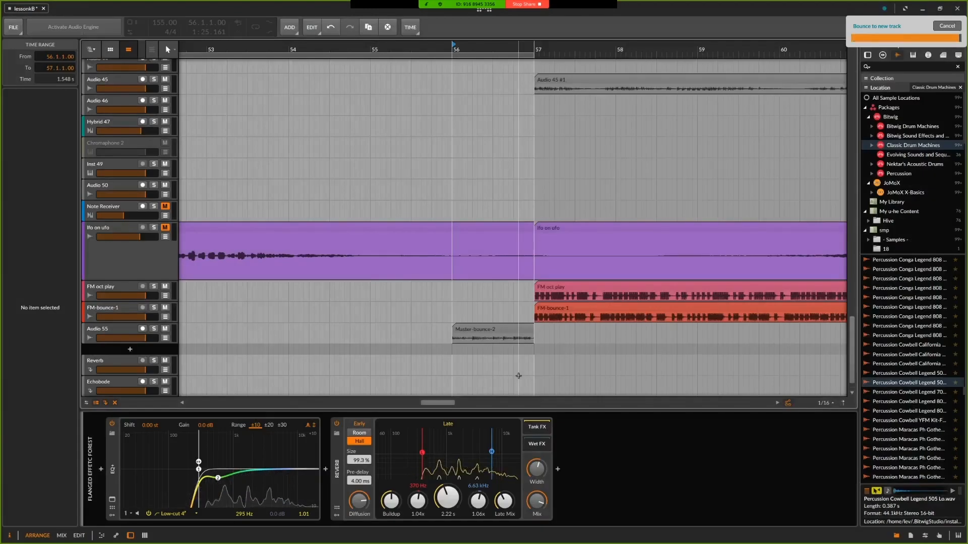
# - Unmute the lfo on ufo track and move the bounced audio track directly below the orange Drum Machine track
pyautogui.click(128, 330)
pyautogui.click(165, 228)
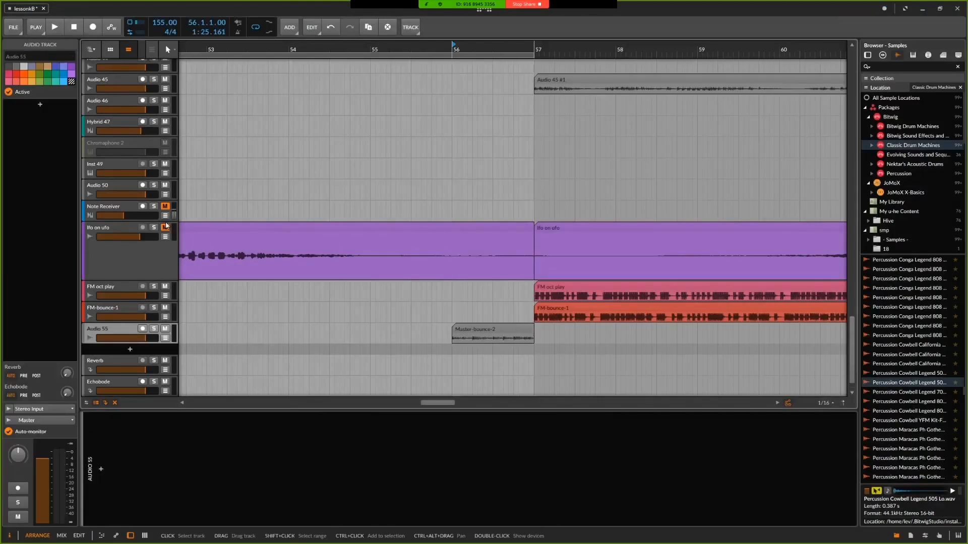
pyautogui.moveTo(127, 333)
pyautogui.mouseDown()
pyautogui.moveTo(147, 65)
pyautogui.moveTo(132, 335)
pyautogui.moveTo(130, 322)
pyautogui.mouseUp()
pyautogui.scroll(-8, 385, 385)
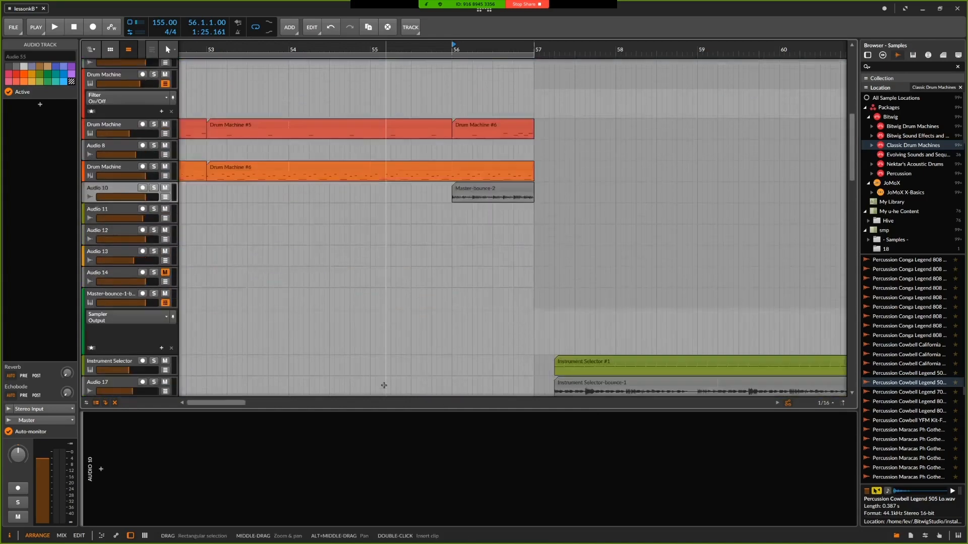
# - Unmute the Audio 39 track holding the purple faded clip
pyautogui.scroll(-8, 385, 385)
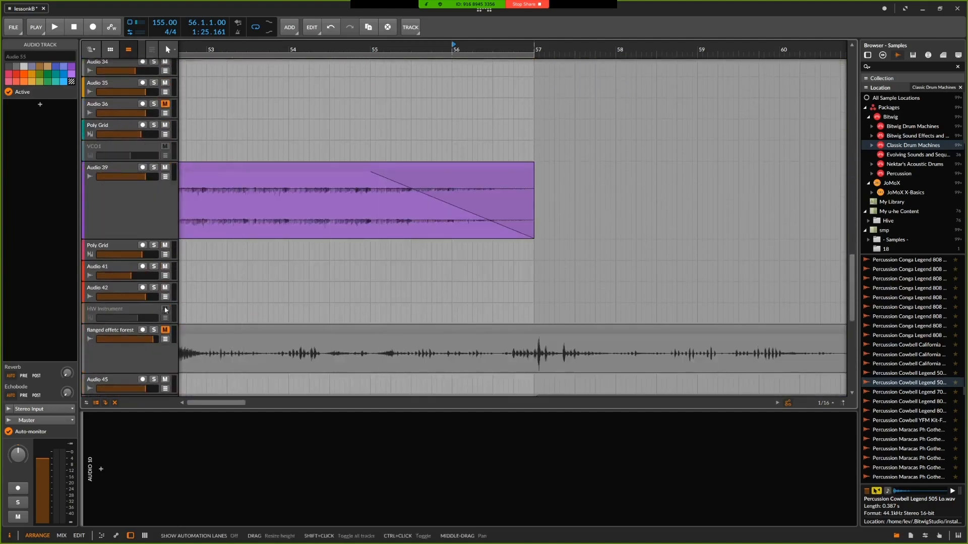
pyautogui.scroll(4, 543, 199)
pyautogui.scroll(10, 542, 199)
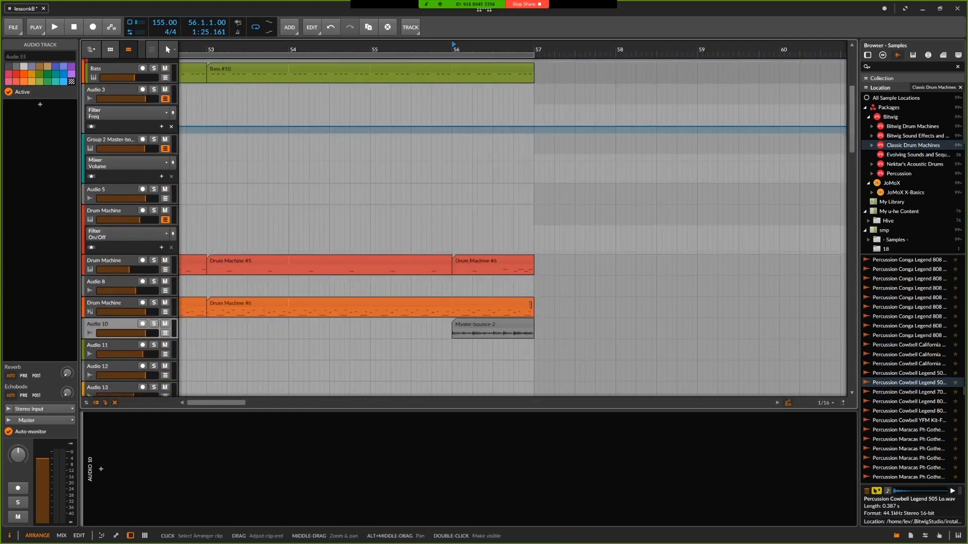
# - Shorten the orange Drum Machine #6 clip to end at bar 56 and mute the red Drum Machine #6 clip in bar 56
pyautogui.moveTo(530, 305); pyautogui.dragTo(508, 305)
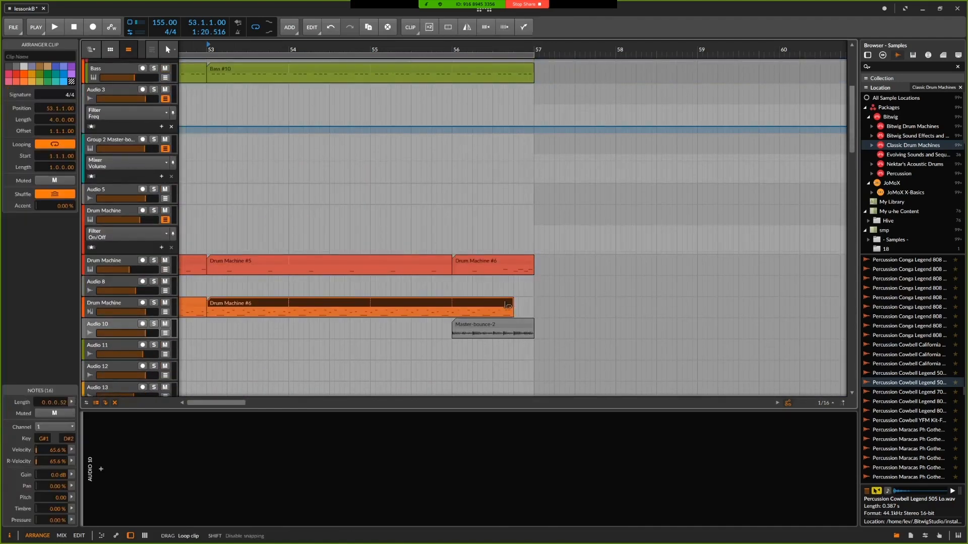
pyautogui.click(495, 263)
pyautogui.hotkey('alt', 'm')
# - Shorten the Bass #10 and Kick #12 clips so both end at bar 56
pyautogui.scroll(2, 500, 257)
pyautogui.scroll(3, 501, 258)
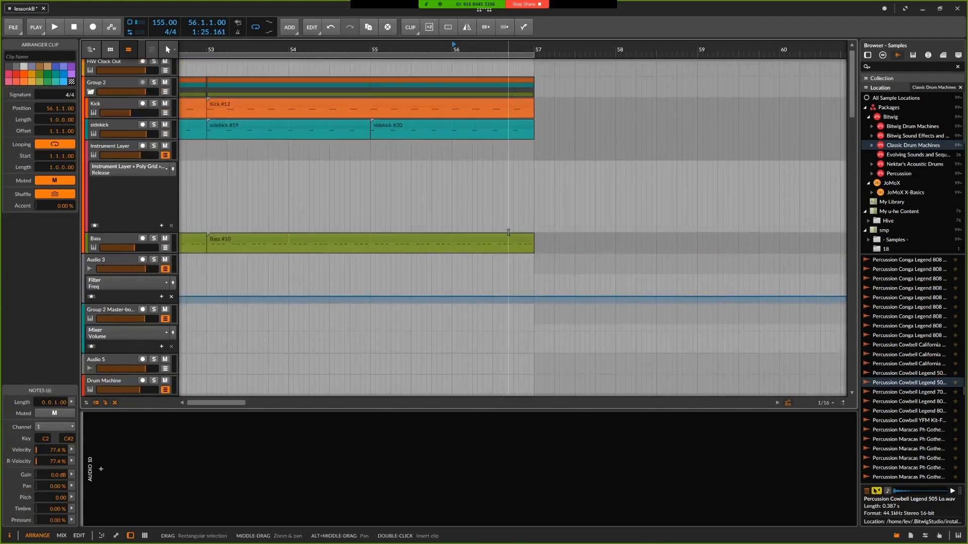
pyautogui.moveTo(529, 237); pyautogui.dragTo(453, 247)
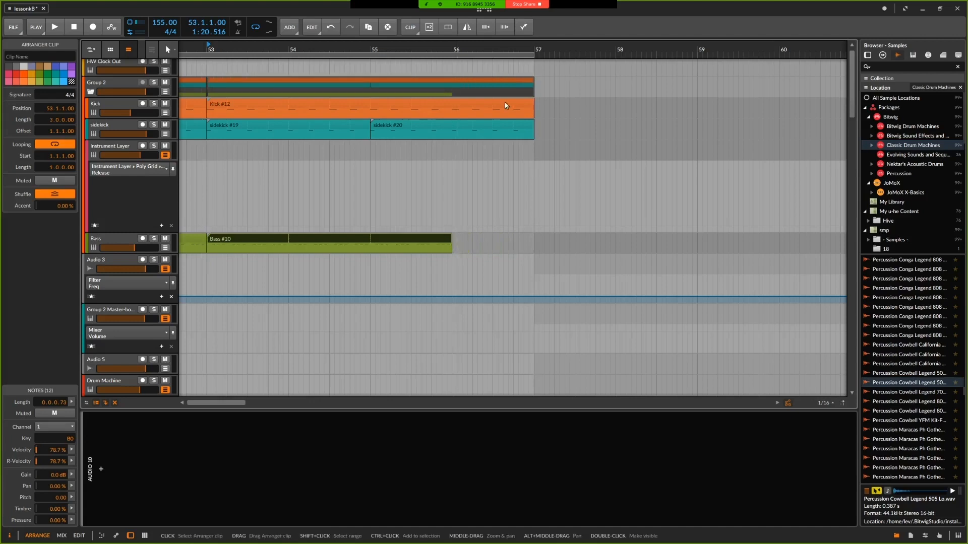
pyautogui.moveTo(530, 115); pyautogui.dragTo(451, 118)
# - Play the arrangement from the middle of bar 55 to hear the bounced clip in bar 56
pyautogui.click(418, 48)
pyautogui.press('space')
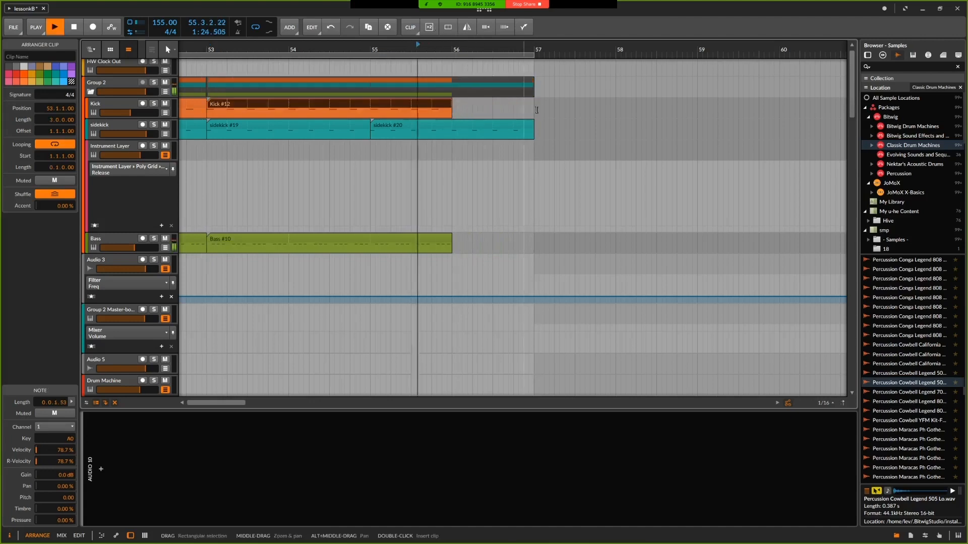
pyautogui.scroll(-10, 549, 108)
pyautogui.scroll(3, 543, 106)
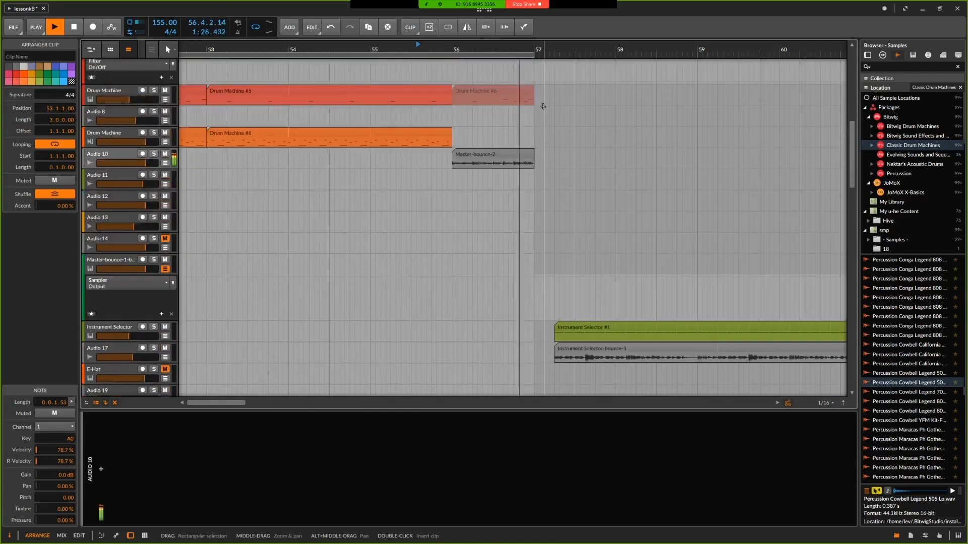
pyautogui.scroll(4, 491, 150)
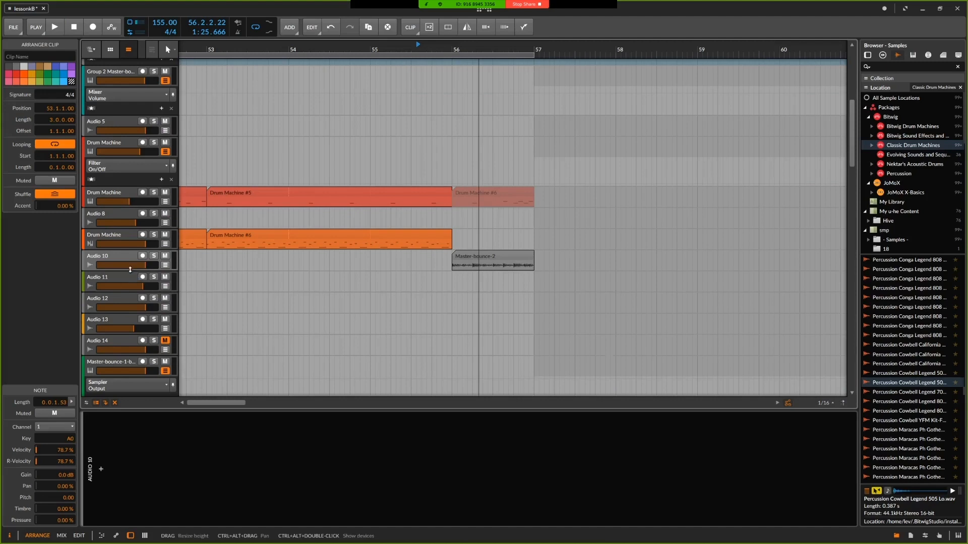
# - Increase the height of the Audio 10 track to enlarge the Master-bounce-2 waveform
pyautogui.moveTo(130, 270); pyautogui.dragTo(130, 288)
pyautogui.scroll(2, 418, 301)
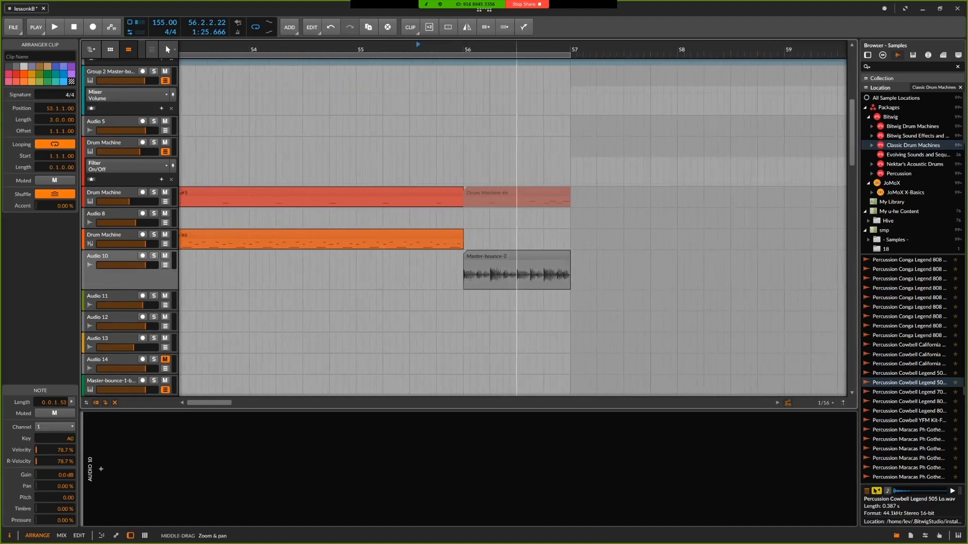
pyautogui.scroll(3, 484, 306)
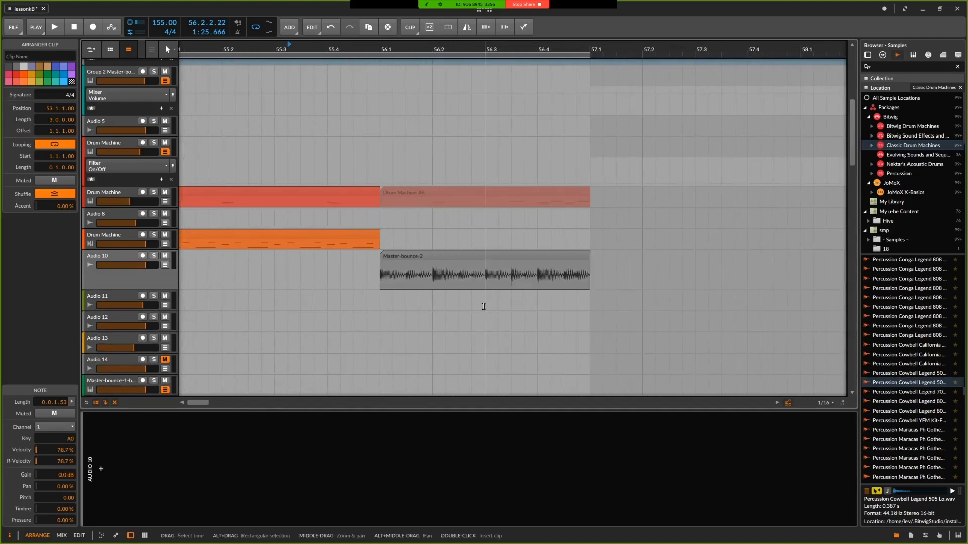
# - Add an instrument track below Audio 10 and insert a Sampler device on it
pyautogui.rightClick(151, 274)
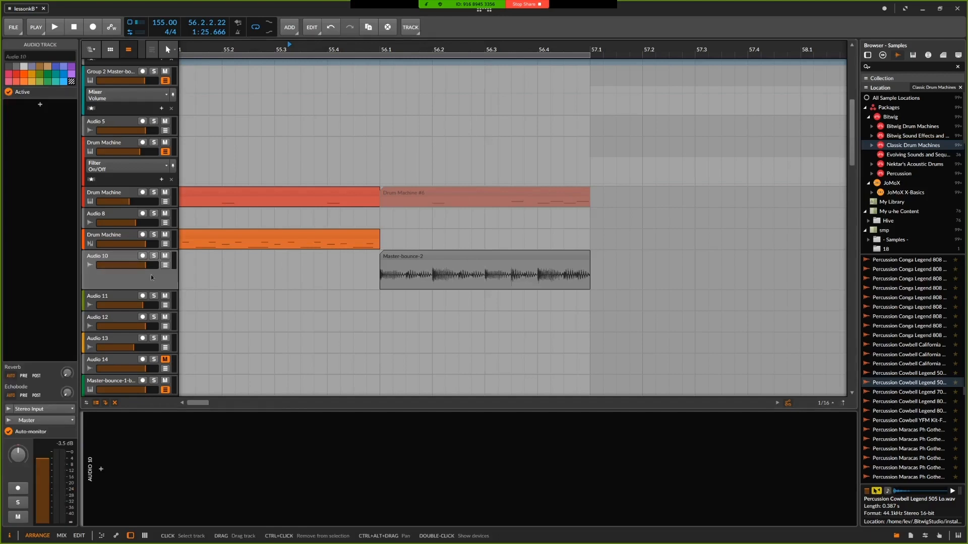
pyautogui.click(232, 285)
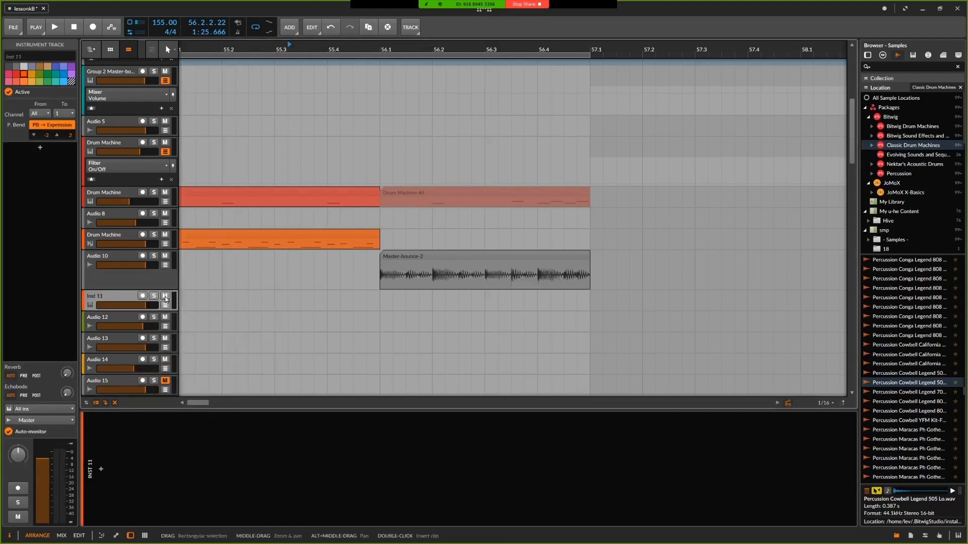
pyautogui.click(40, 150)
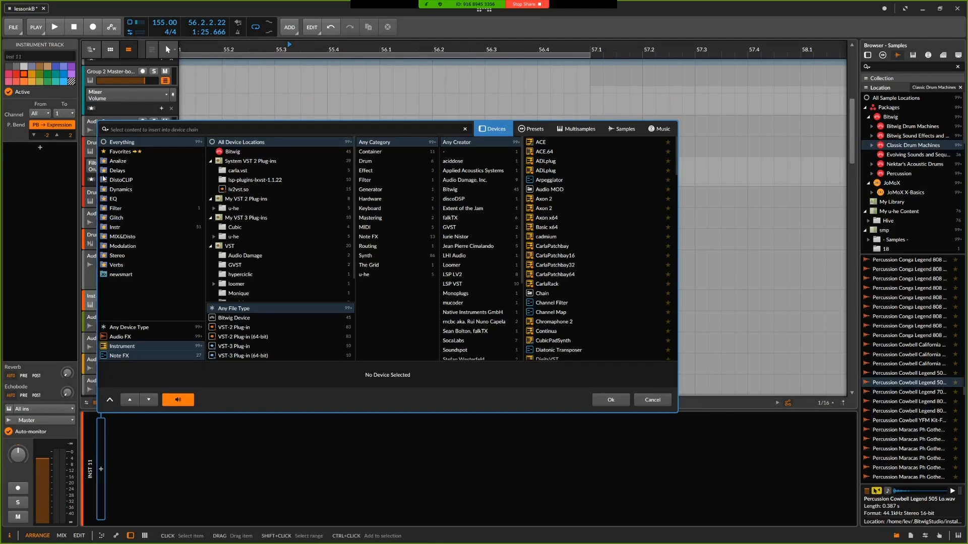
pyautogui.write('sampl')
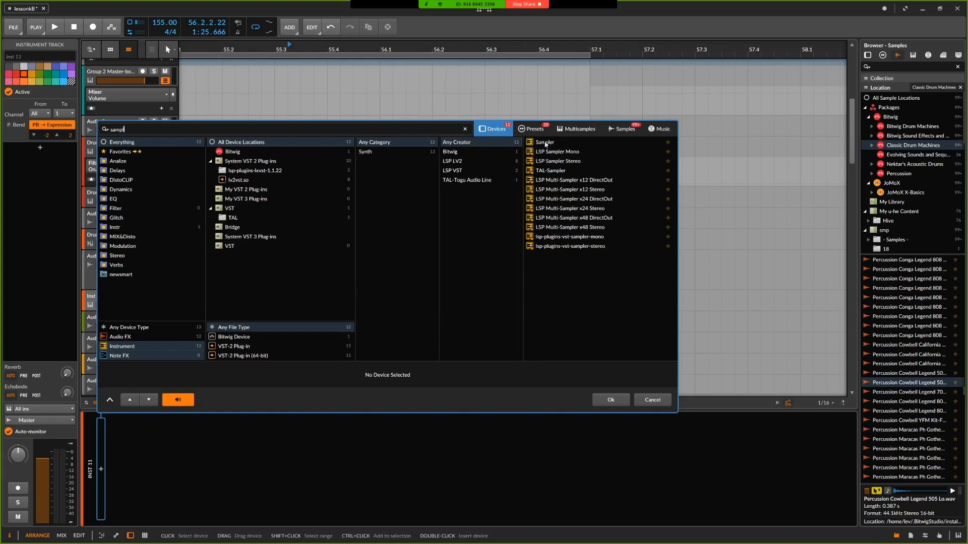
pyautogui.click(544, 145)
pyautogui.click(625, 401)
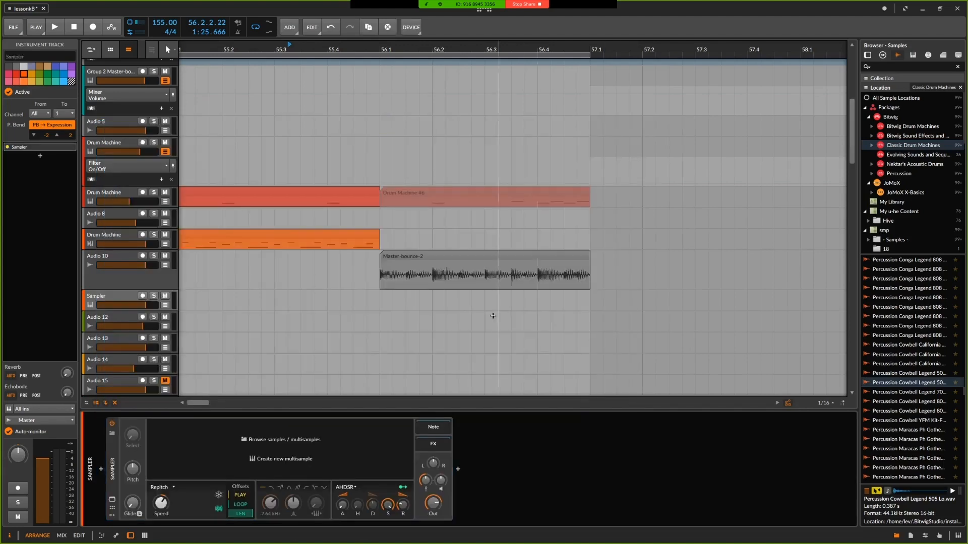
# - Load the Master-bounce-2 clip into the Sampler and create an empty one-bar clip at bar 56 on the heightened Sampler track
pyautogui.moveTo(488, 258); pyautogui.dragTo(322, 452)
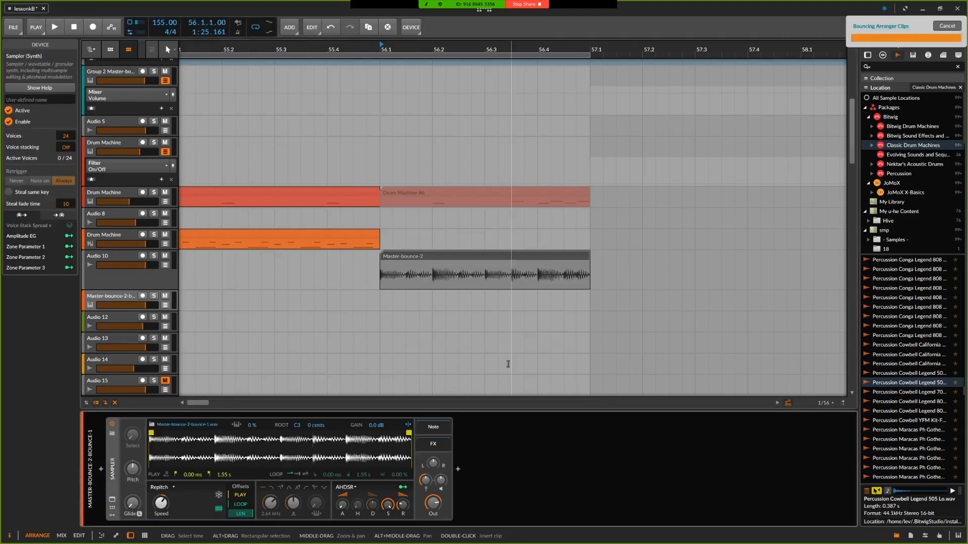
pyautogui.click(384, 301)
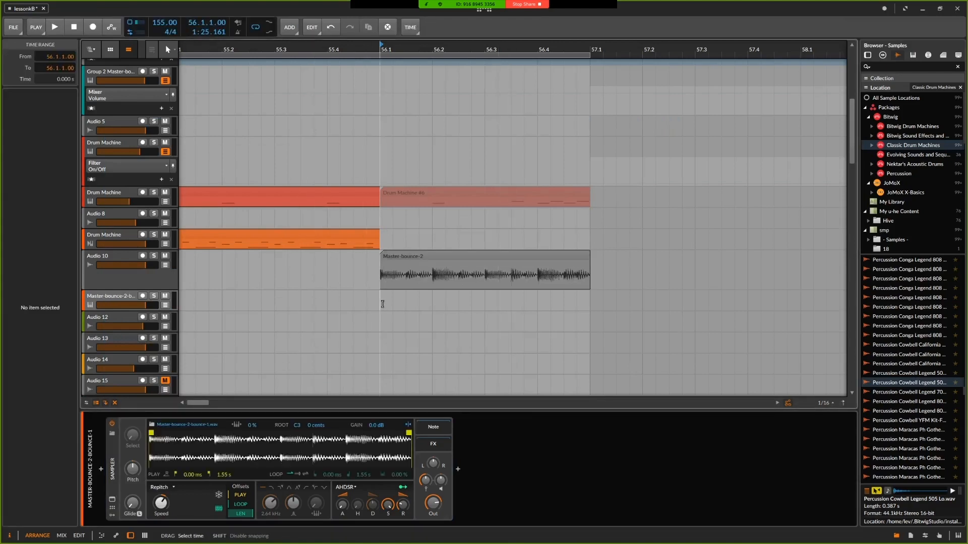
pyautogui.doubleClick(388, 298)
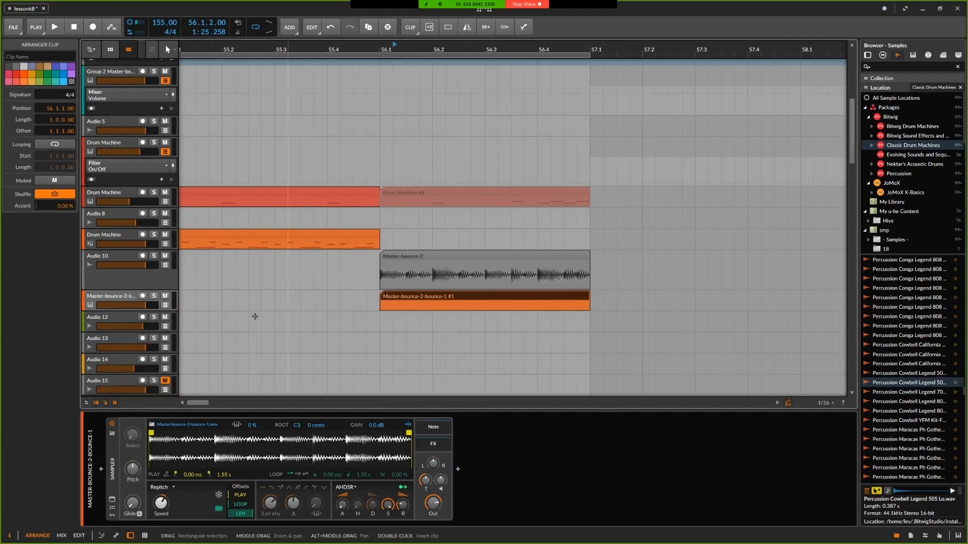
pyautogui.moveTo(150, 309); pyautogui.dragTo(150, 328)
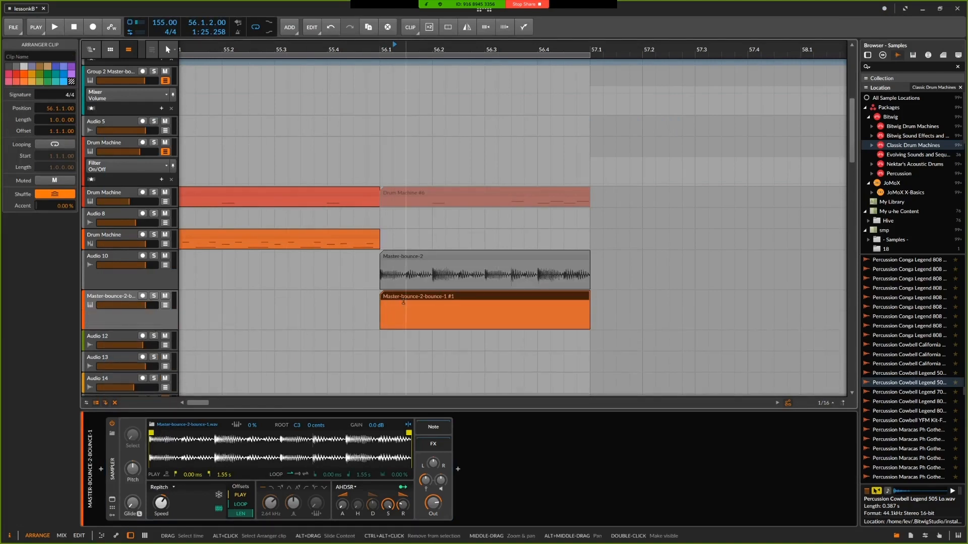
# - Open the new Sampler clip for note editing and draw a 1/16-long C2 note at its start
pyautogui.doubleClick(406, 299)
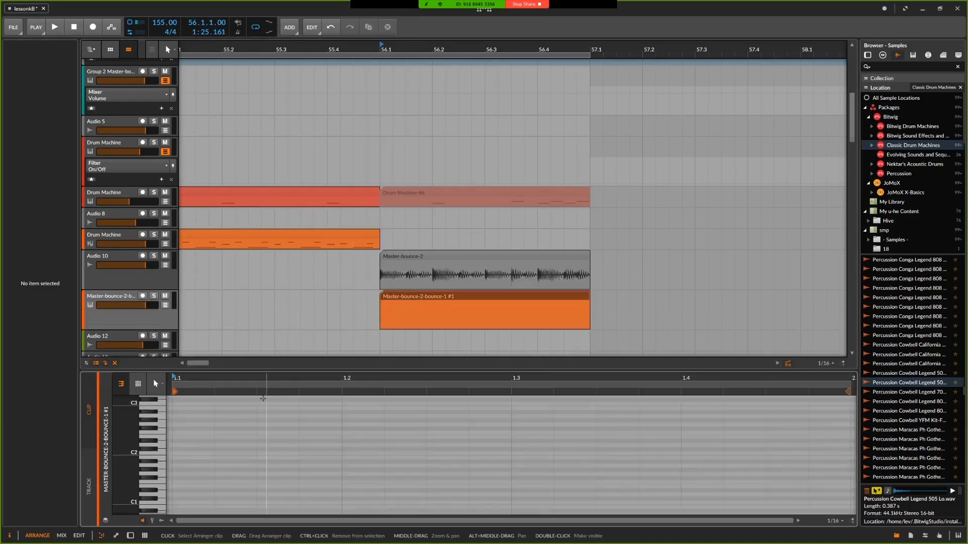
pyautogui.click(183, 453)
pyautogui.click(183, 453)
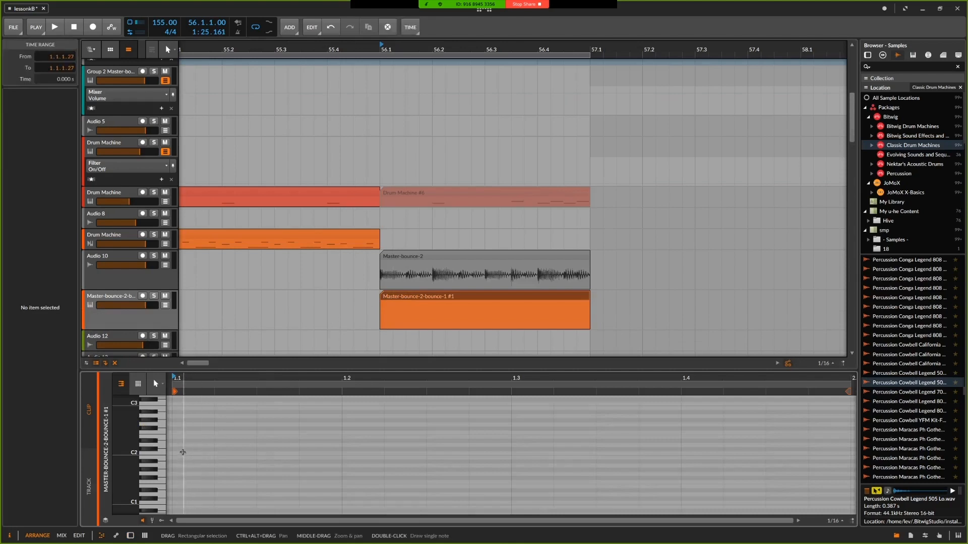
pyautogui.click(181, 453)
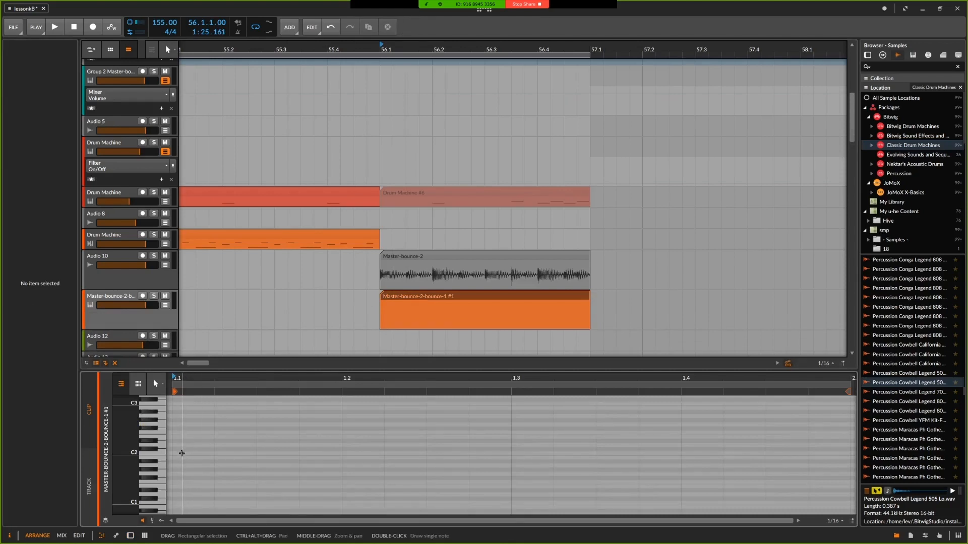
pyautogui.doubleClick(181, 453)
pyautogui.scroll(-2, 182, 453)
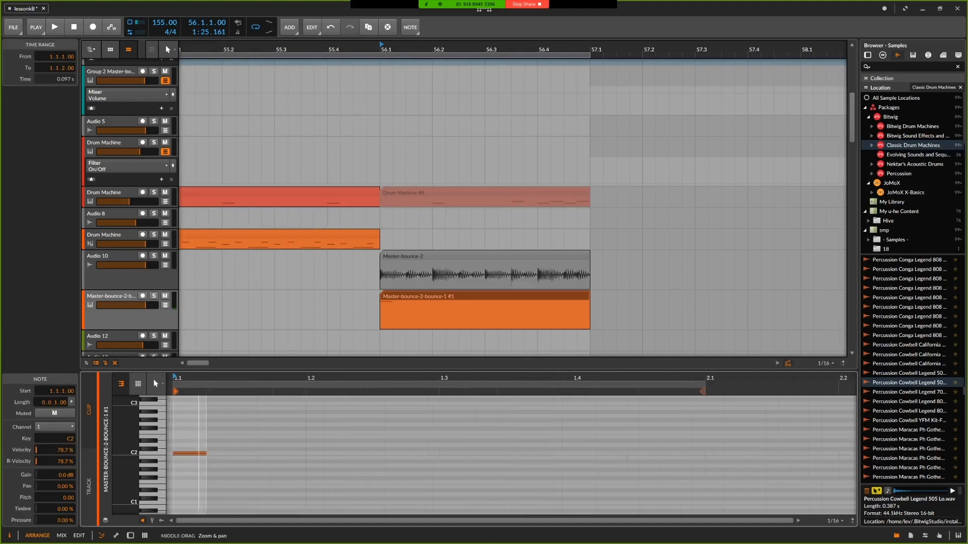
# - Lengthen the C2 note to fill the whole one-bar Sampler clip, from 1.1 to 2.1
pyautogui.scroll(-3, 183, 435)
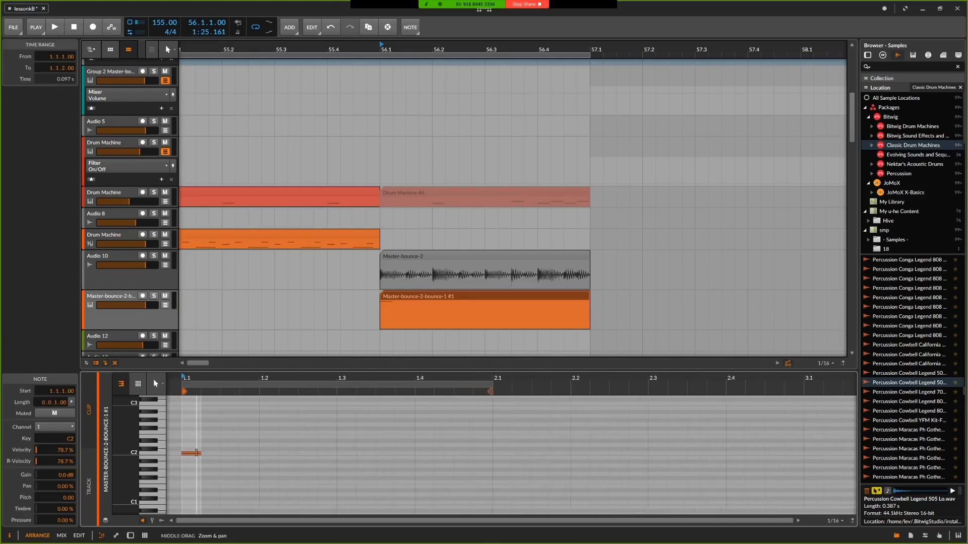
pyautogui.click(203, 453)
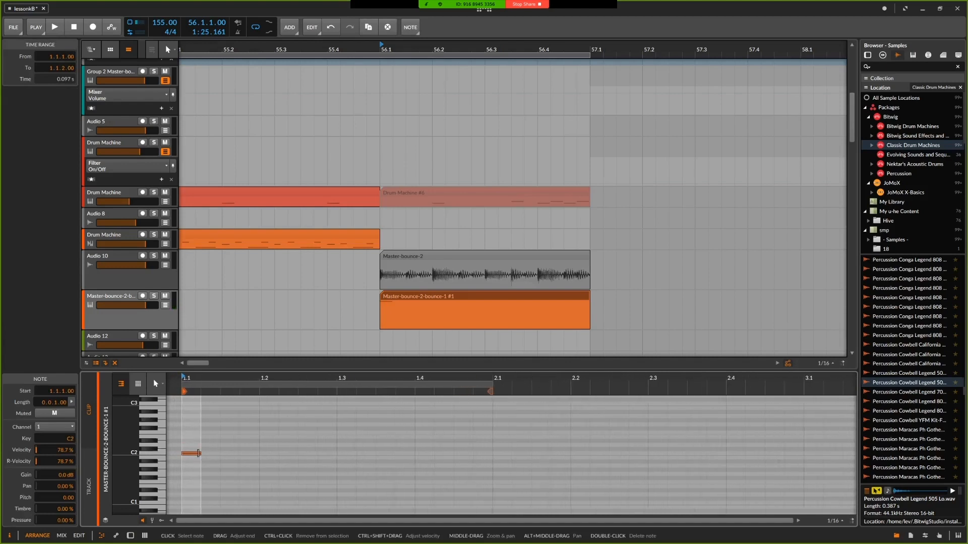
pyautogui.moveTo(204, 454); pyautogui.dragTo(220, 454)
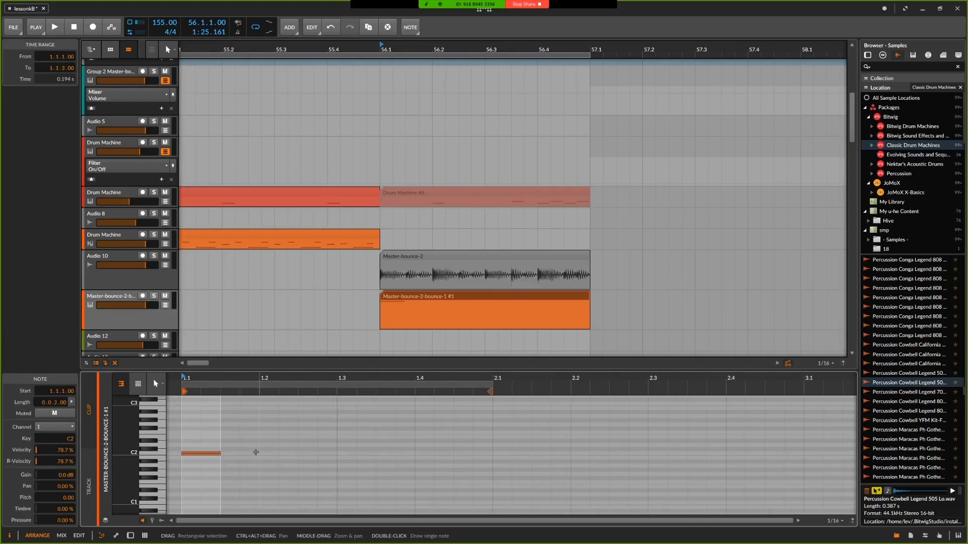
pyautogui.moveTo(222, 454); pyautogui.dragTo(491, 454)
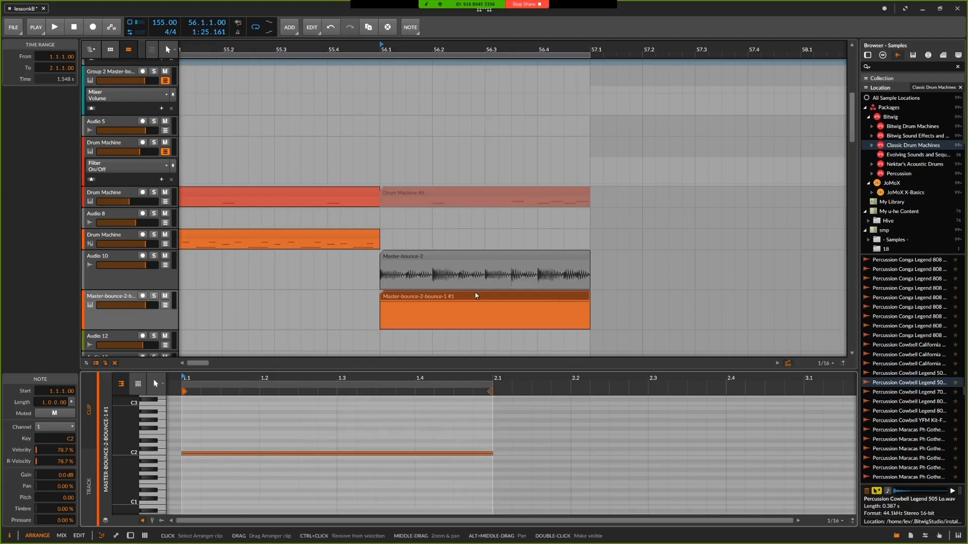
# - Mute the Audio 10 track and show the device chain of the Sampler track
pyautogui.press('space')
pyautogui.press('space')
pyautogui.click(165, 255)
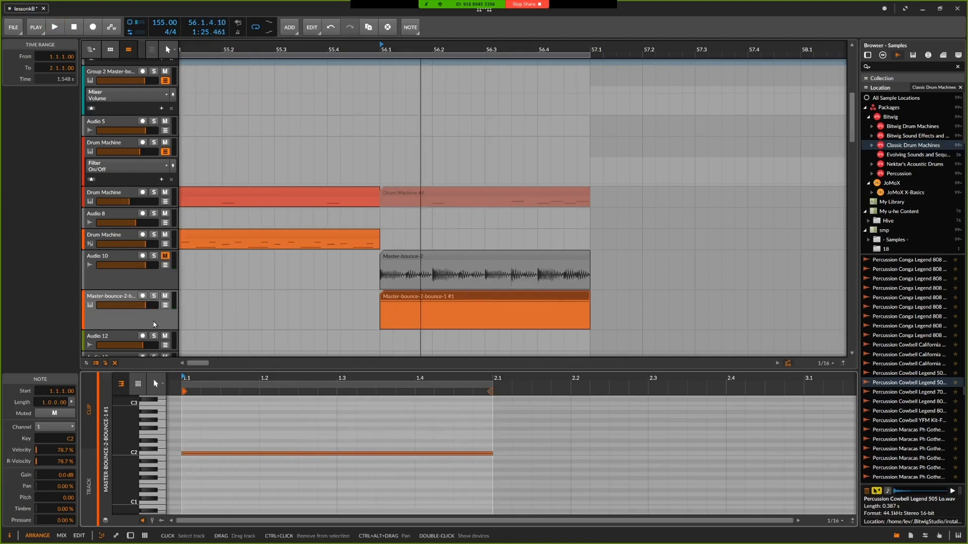
pyautogui.click(154, 324)
pyautogui.press('d')
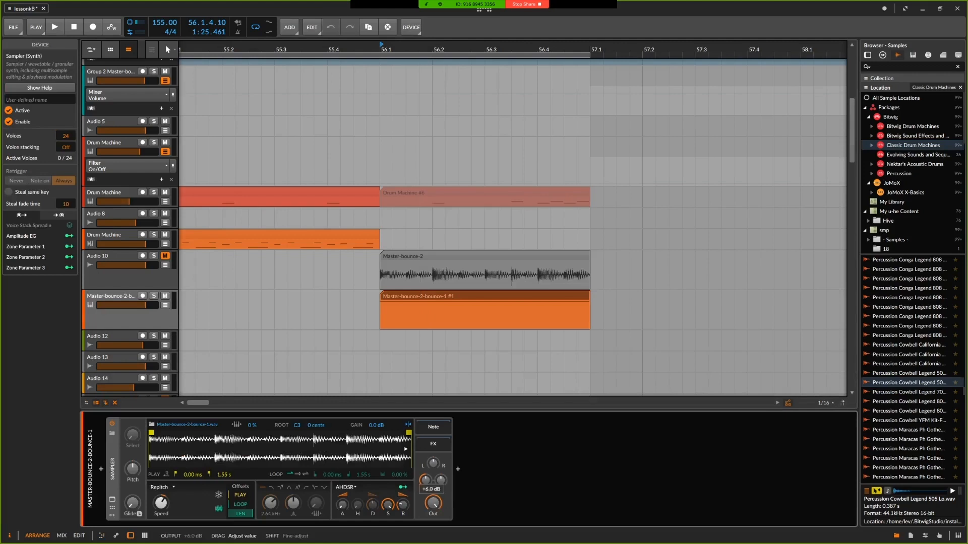
# - Start and stop playback repeatedly from bar 56 to audition the note triggering the sample in the Sampler
pyautogui.press('space')
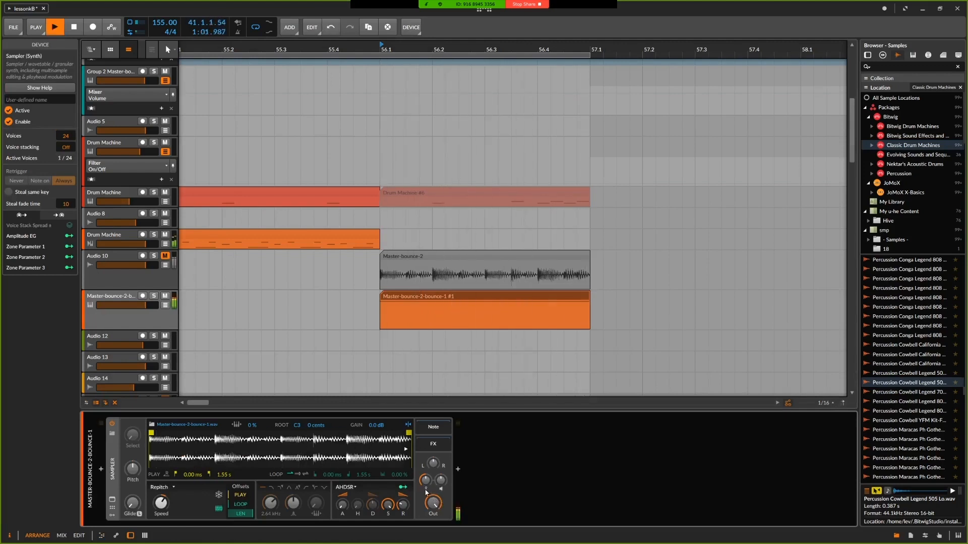
pyautogui.press('space')
pyautogui.press('space')
pyautogui.press('space')
pyautogui.press('space')
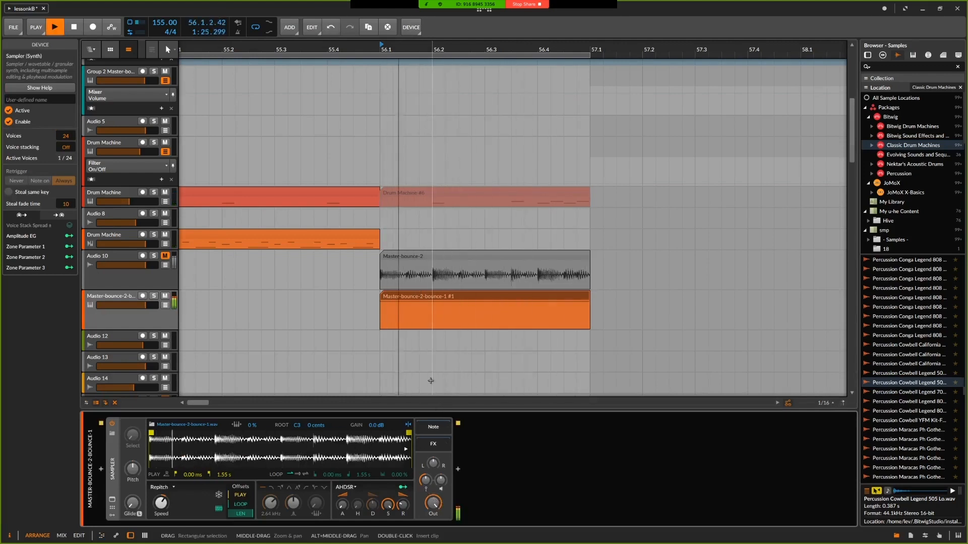
pyautogui.press('space')
pyautogui.press('space')
pyautogui.press('space')
pyautogui.press('space')
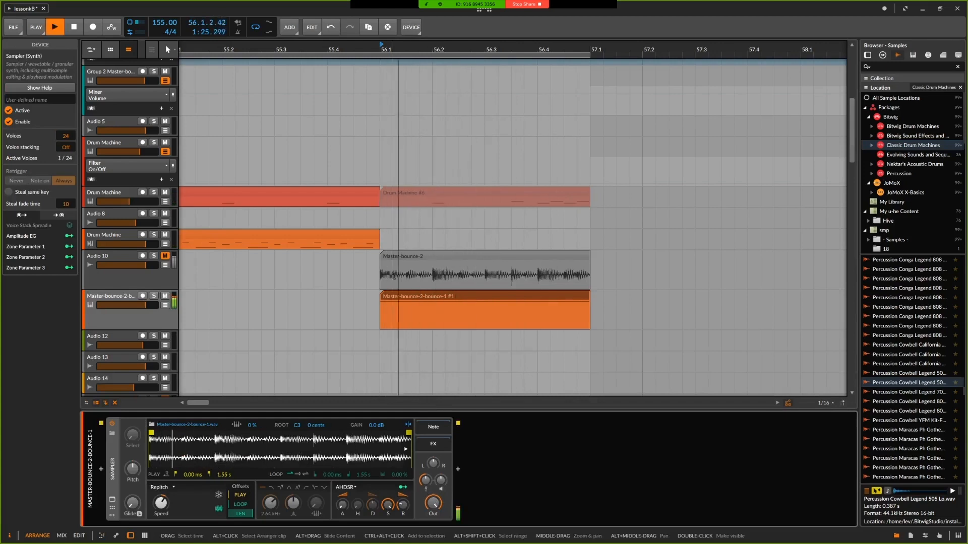
pyautogui.press('space')
pyautogui.press('space')
pyautogui.press('space')
pyautogui.press('space')
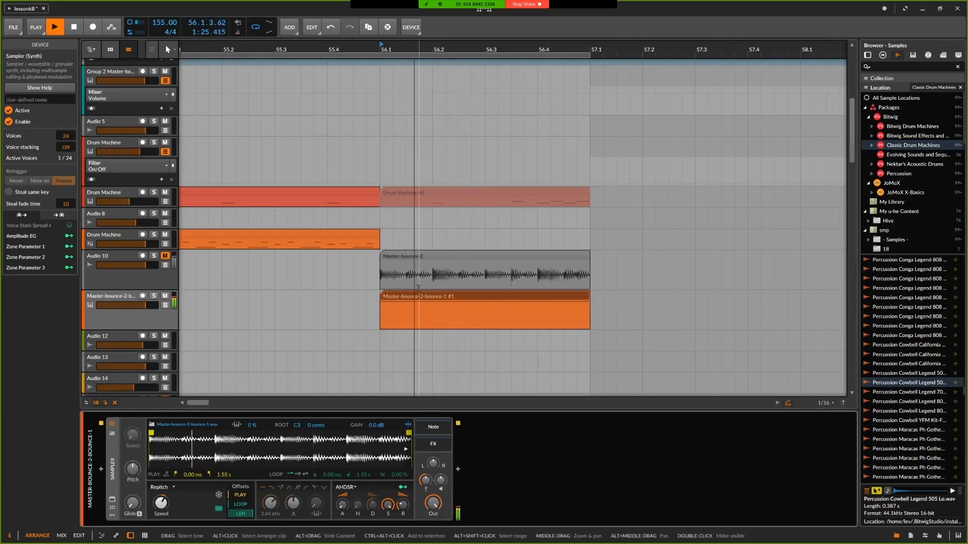
pyautogui.press('space')
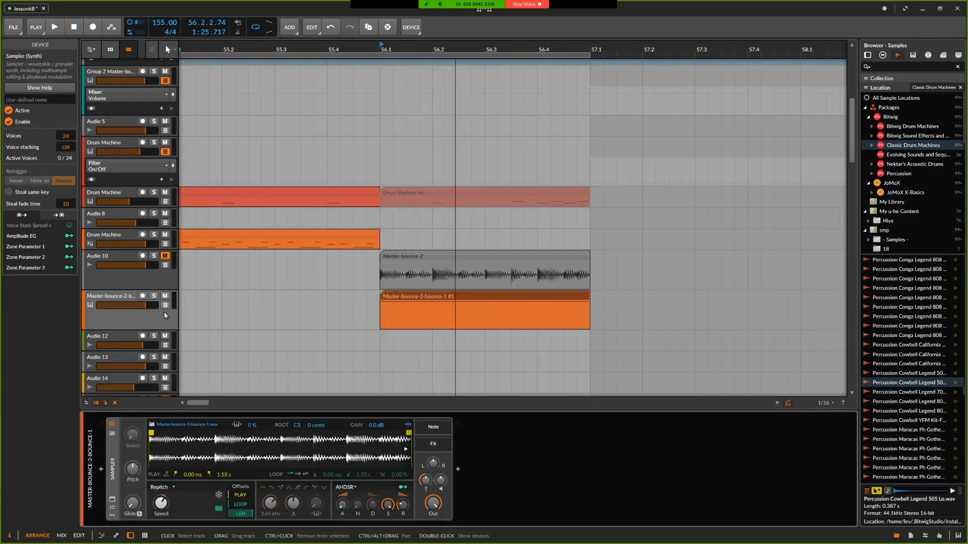
# - Move the Sampler clip to bar 57 and split the Master-bounce-2 clip on Audio 10 at 56.2 and 56.3
pyautogui.moveTo(415, 297); pyautogui.dragTo(697, 293)
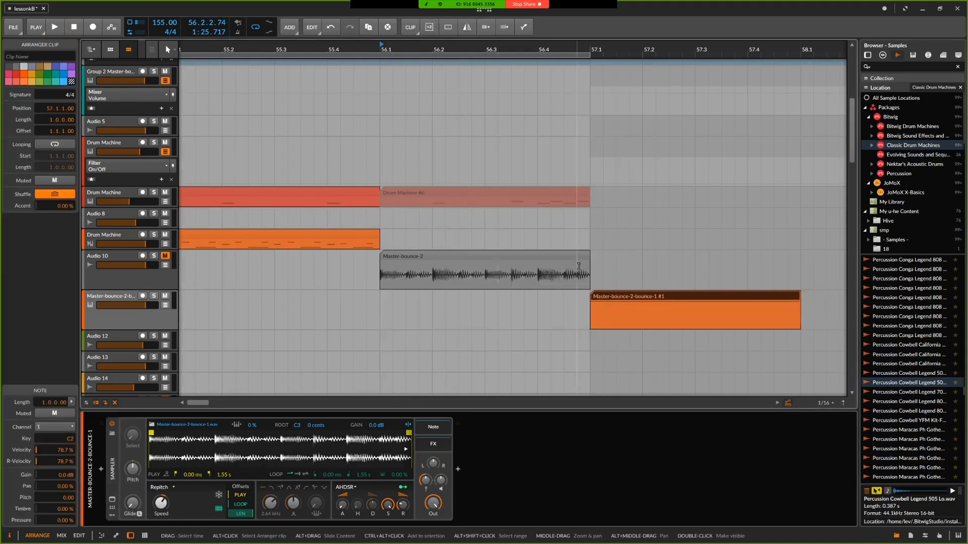
pyautogui.press('5')
pyautogui.click(432, 279)
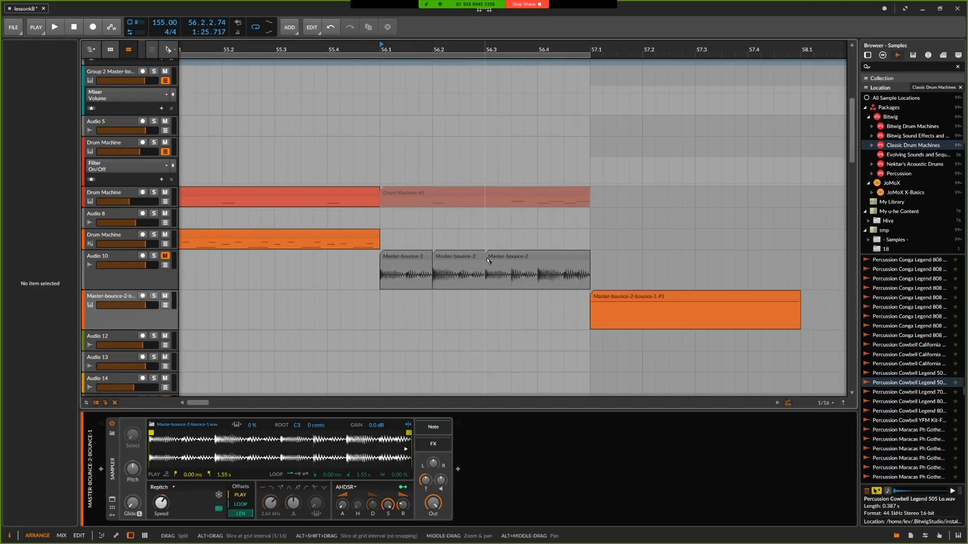
pyautogui.press('1')
# - Loop the middle Master-bounce-2 slice at 56.2 with a 1/16 loop length and audition bar 56
pyautogui.moveTo(476, 255); pyautogui.dragTo(484, 285)
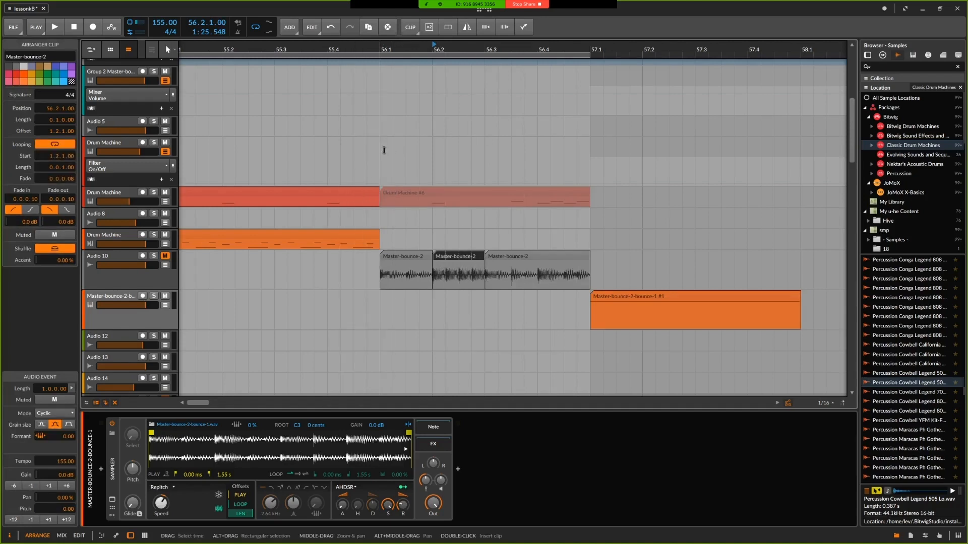
pyautogui.moveTo(383, 150); pyautogui.dragTo(590, 159)
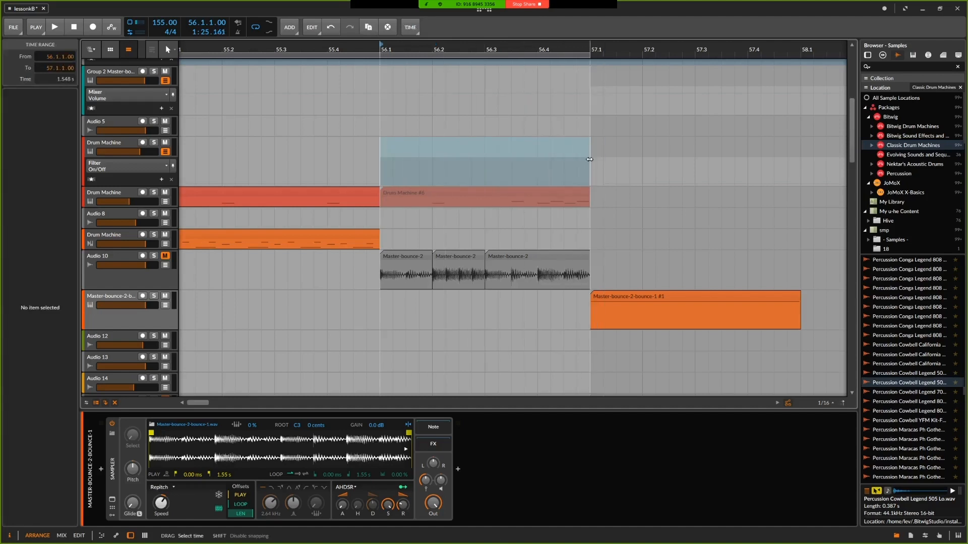
pyautogui.press('space')
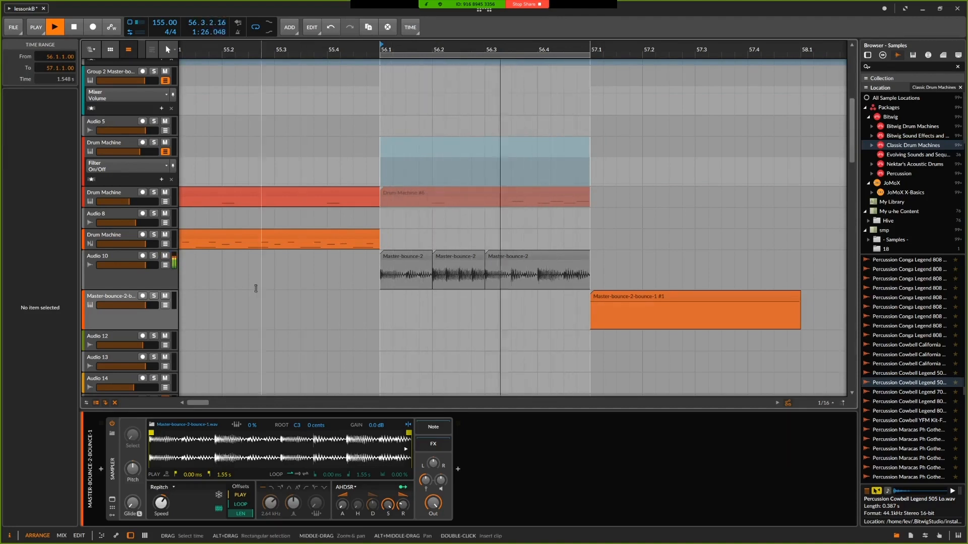
pyautogui.press('space')
# - Add an audio track below Audio 10, move the looped slice at 56.2 onto it and increase the new track's height
pyautogui.click(153, 280)
pyautogui.rightClick(154, 281)
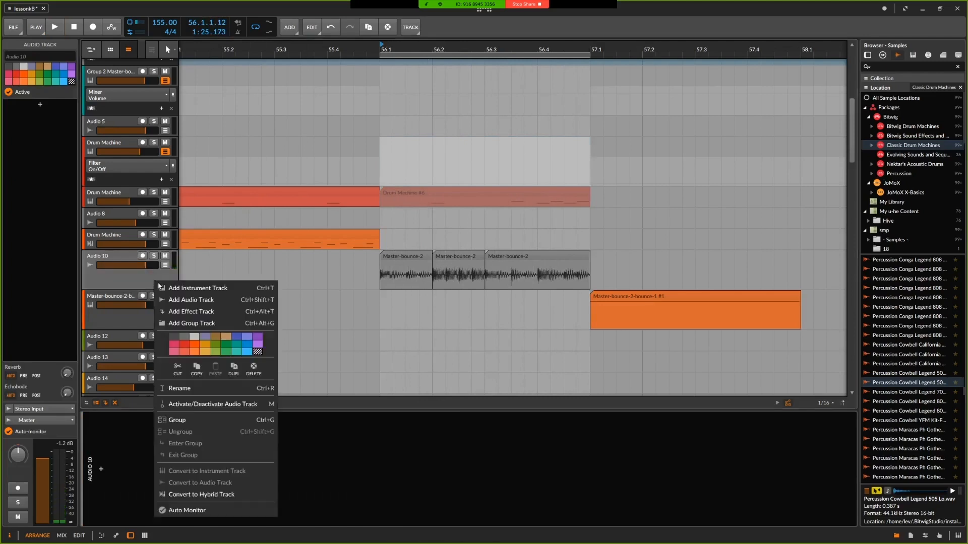
pyautogui.click(191, 299)
pyautogui.moveTo(454, 260); pyautogui.dragTo(453, 299)
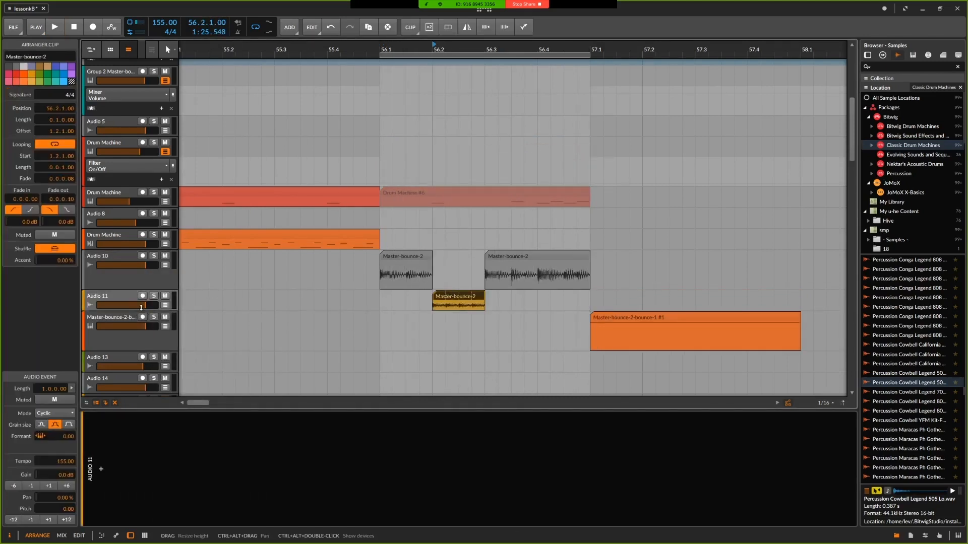
pyautogui.moveTo(142, 311); pyautogui.dragTo(142, 348)
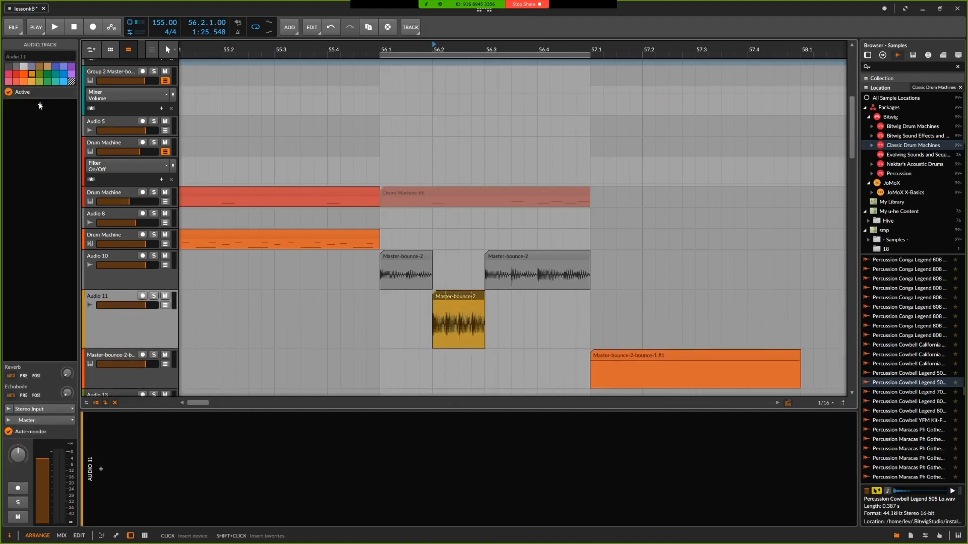
# - Insert Bitwig's Filter device on the Audio 11 track
pyautogui.click(40, 104)
pyautogui.write('fil')
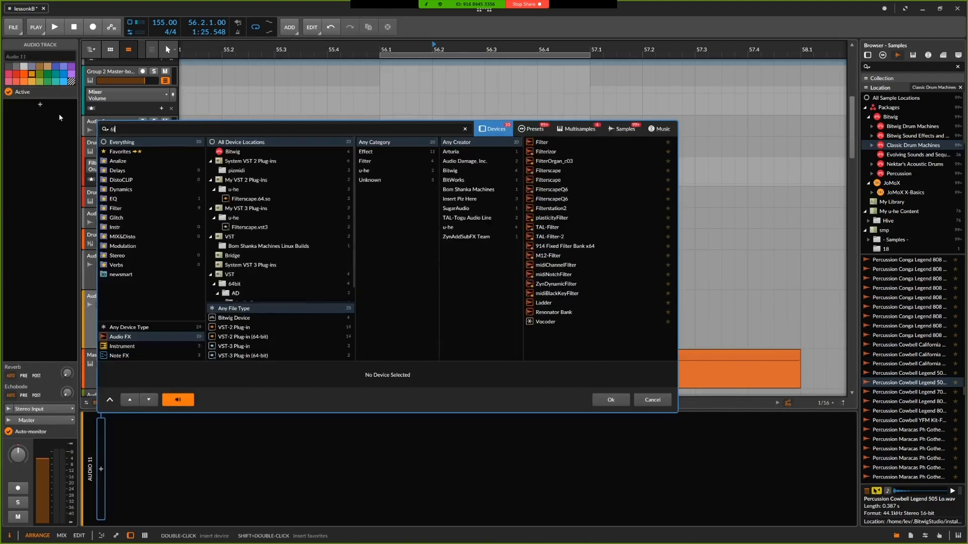
pyautogui.press('Down')
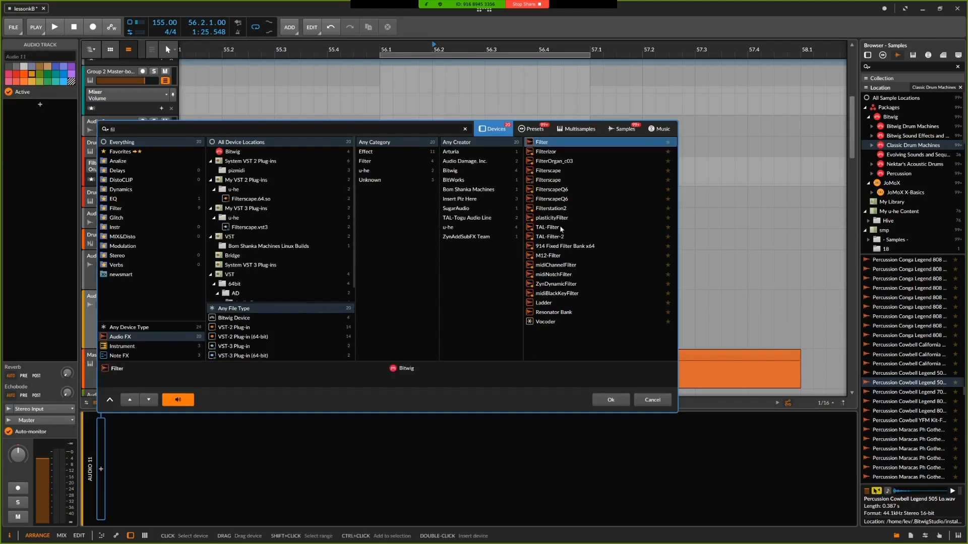
pyautogui.click(615, 396)
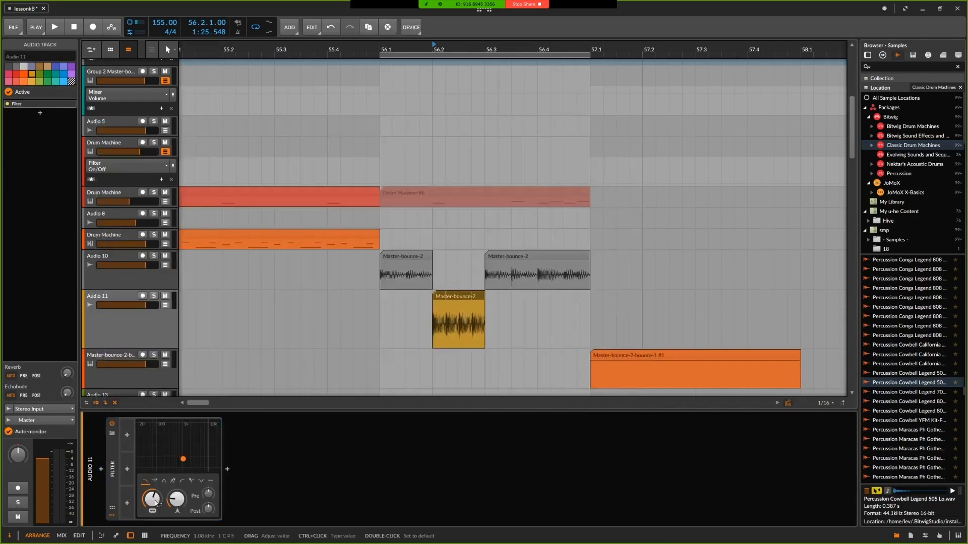
# - Lower the Filter's frequency on Audio 11 and automate it as a rising ramp from 56.2 to 56.3
pyautogui.moveTo(155, 502); pyautogui.dragTo(155, 519)
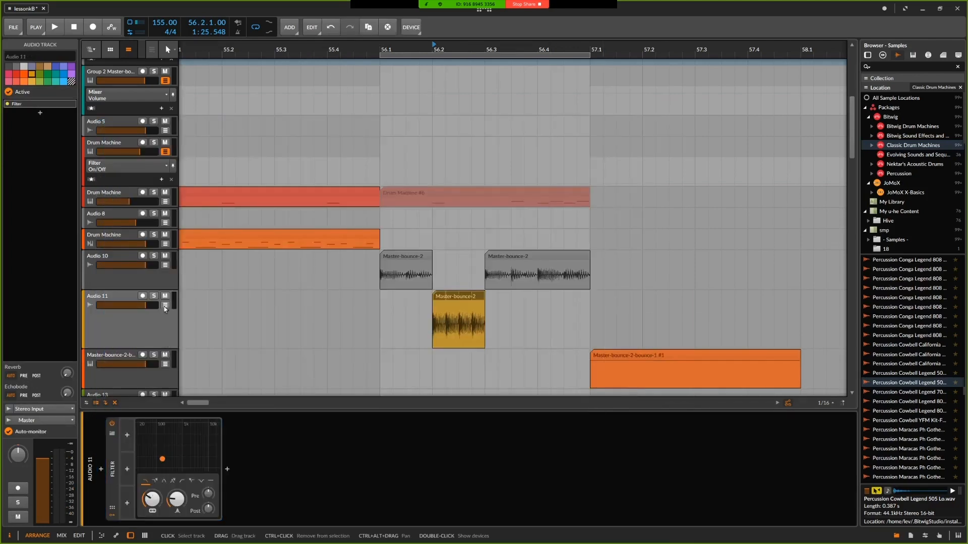
pyautogui.press('a')
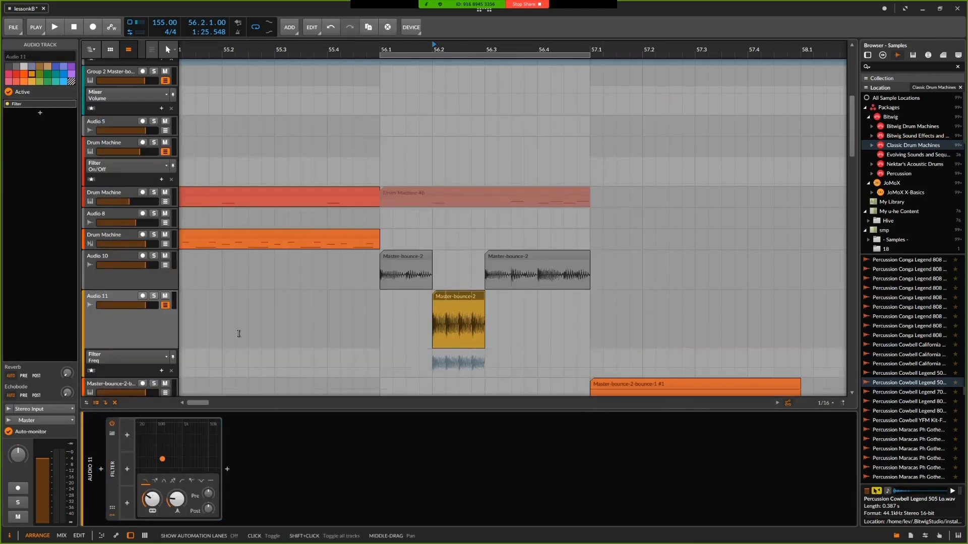
pyautogui.click(432, 368)
pyautogui.moveTo(471, 366); pyautogui.dragTo(484, 351)
# - Play back the looped slice with its filter sweep twice to audition it
pyautogui.press('space')
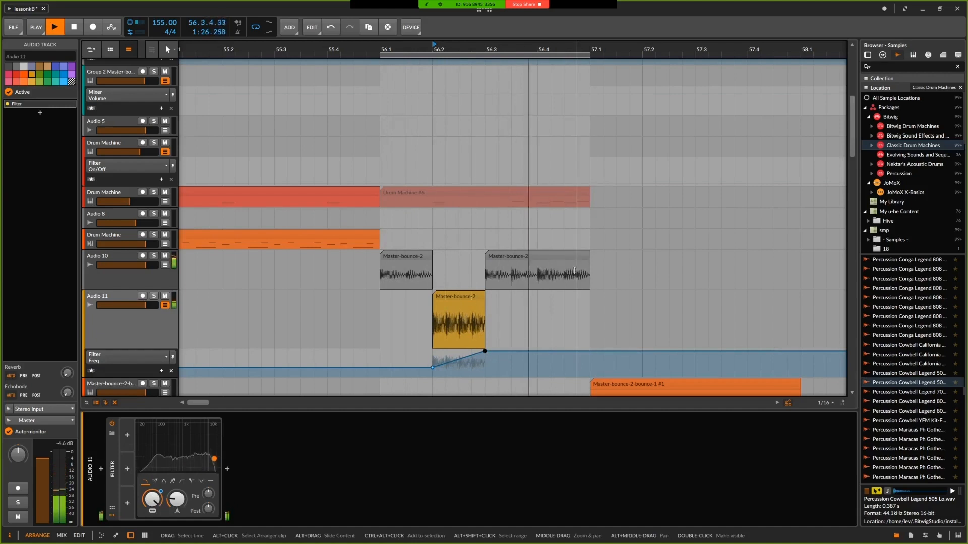
pyautogui.press('space')
pyautogui.press('space')
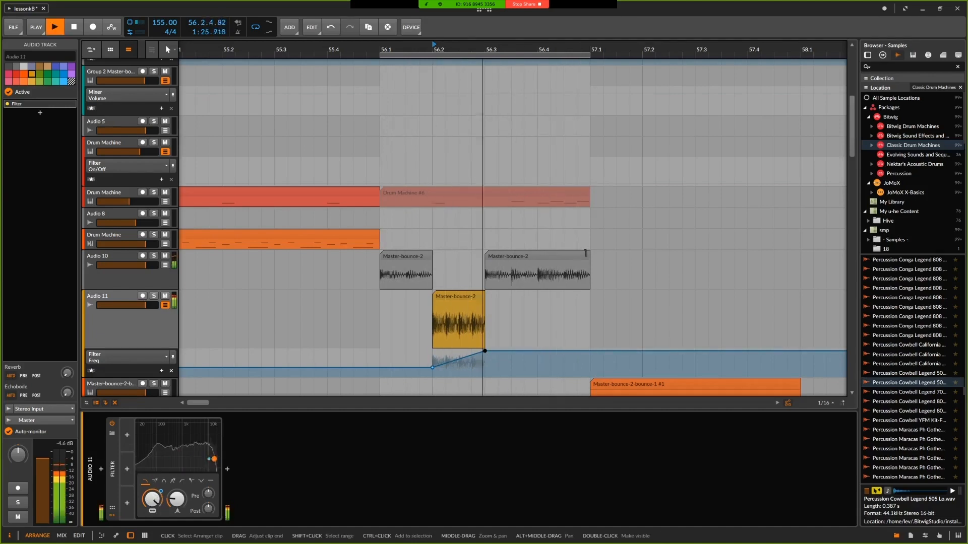
pyautogui.press('space')
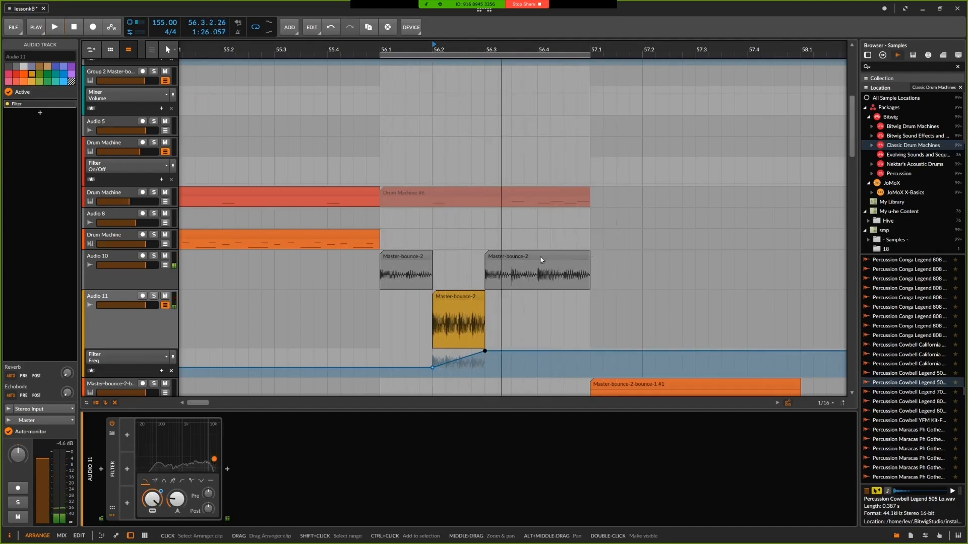
# - Move the last Master-bounce-2 slice to bar 57 and mute it, then move the Sampler clip to 56.3
pyautogui.moveTo(530, 259); pyautogui.dragTo(618, 259)
pyautogui.scroll(-3, 619, 259)
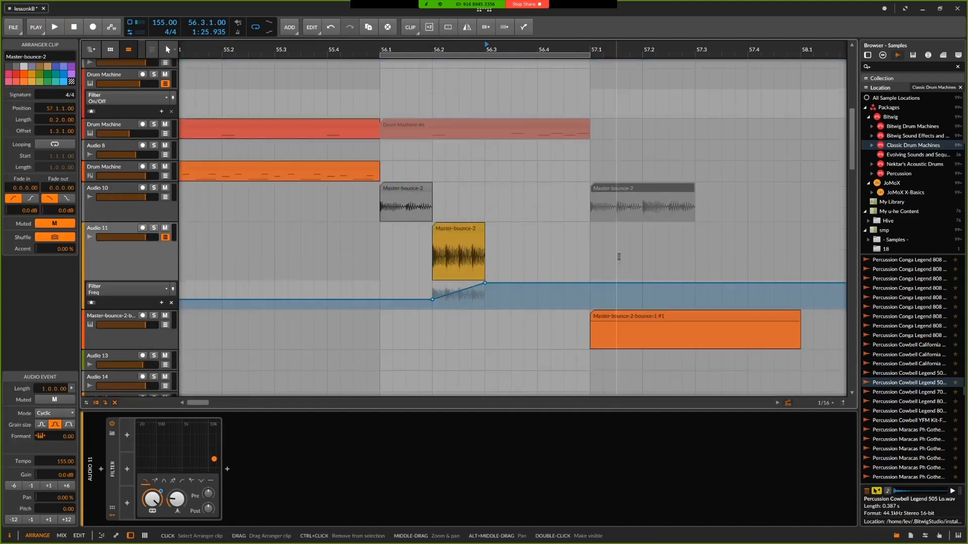
pyautogui.moveTo(646, 317); pyautogui.dragTo(522, 323)
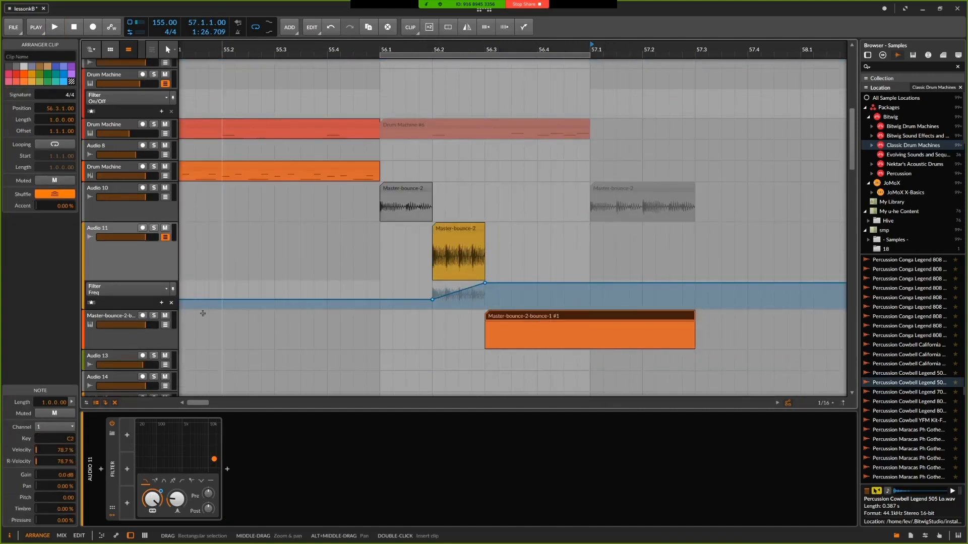
# - Switch the Sampler's playback mode to Textures and lower its speed to about 2.4 %
pyautogui.click(148, 338)
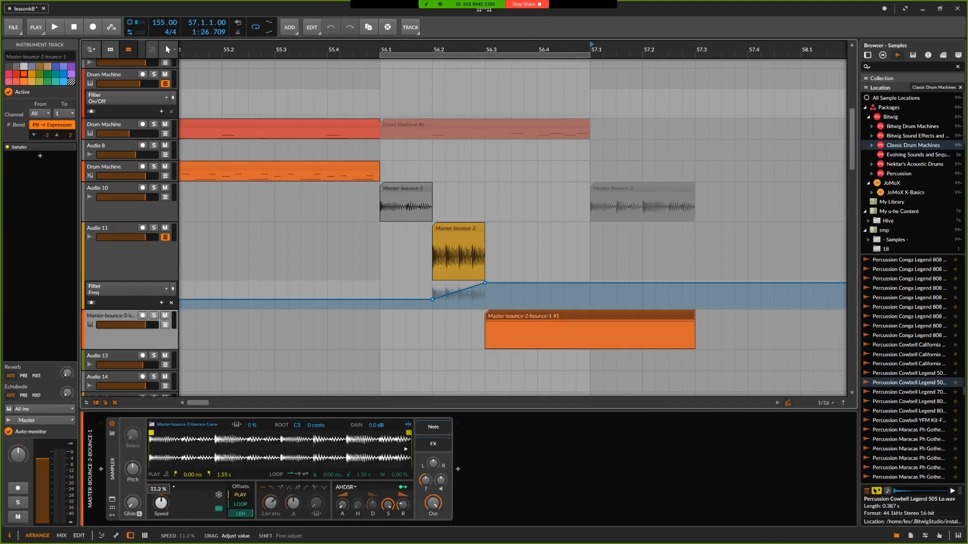
pyautogui.moveTo(161, 503); pyautogui.dragTo(161, 499)
pyautogui.click(160, 487)
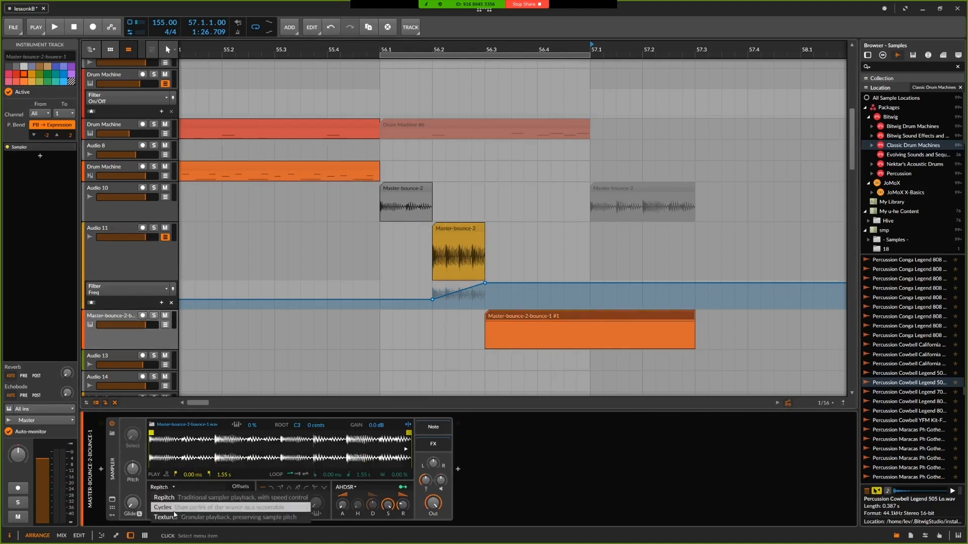
pyautogui.click(173, 514)
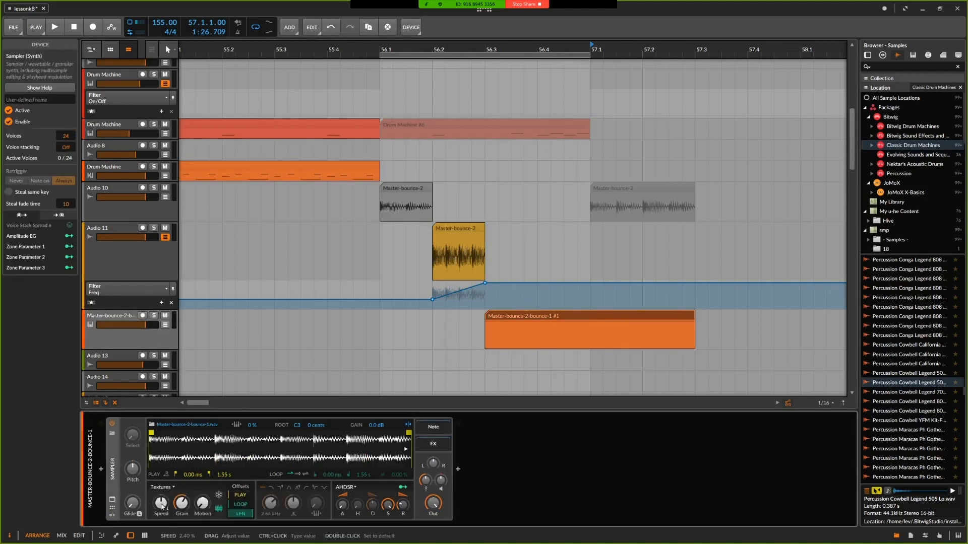
# - Set the playback start to 56.1 and audition the fill with the Sampler in Textures mode
pyautogui.press('space')
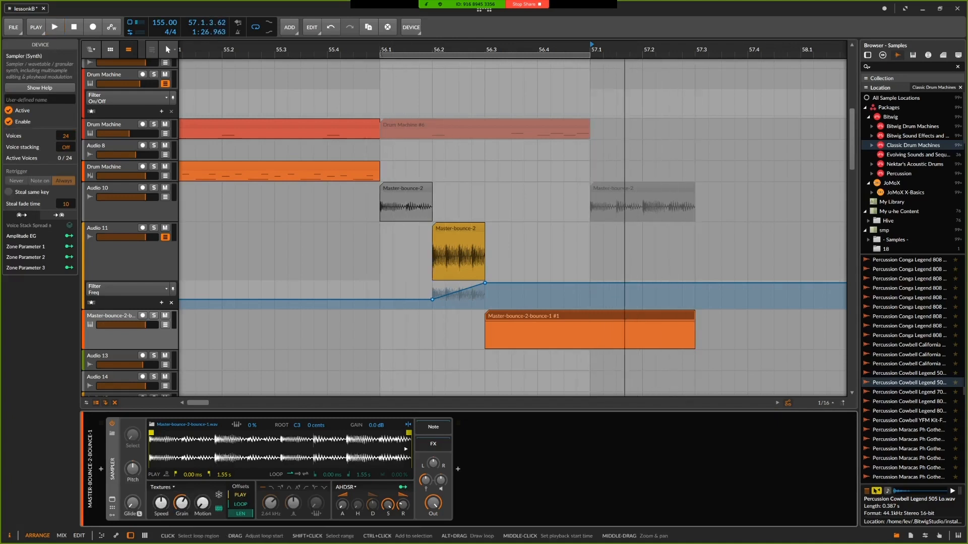
pyautogui.click(378, 47)
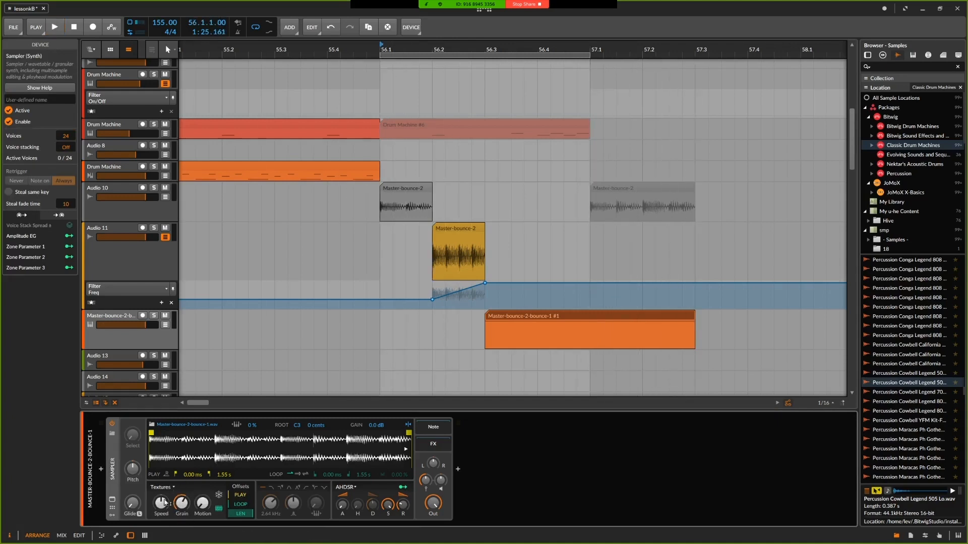
pyautogui.press('space')
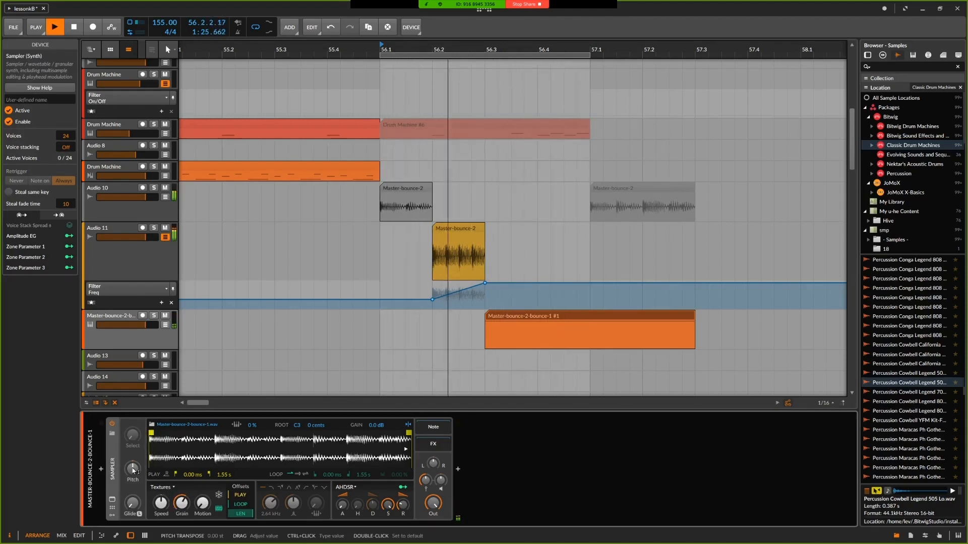
# - Try a higher Sampler pitch during playback and show the Pitch automation lane under the Master-bounce-2-bounce-1 track
pyautogui.moveTo(132, 471); pyautogui.dragTo(135, 476)
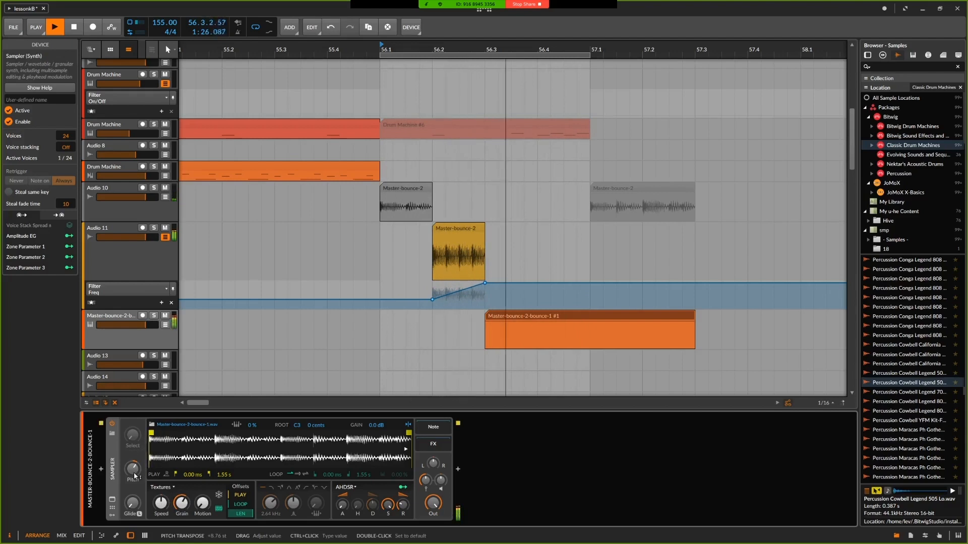
pyautogui.press('space')
pyautogui.scroll(-3, 417, 352)
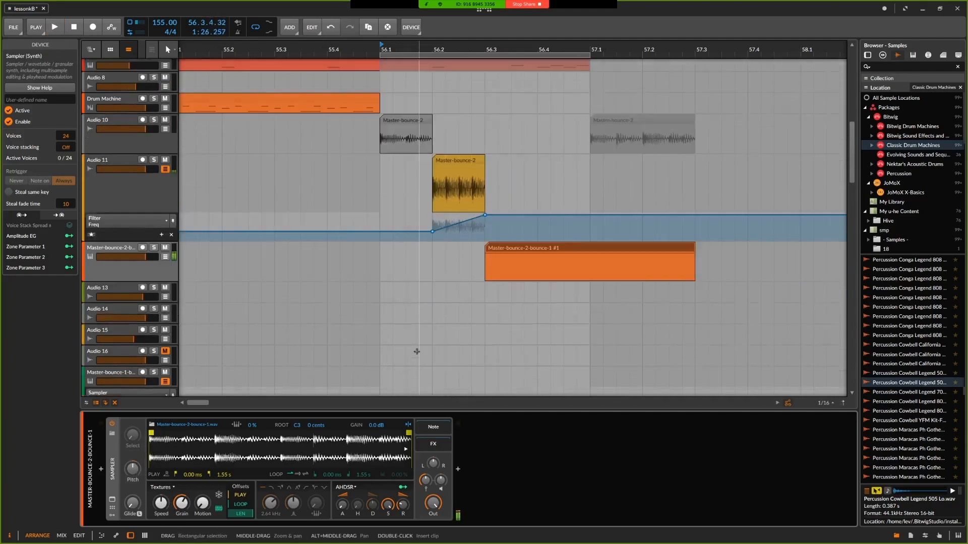
pyautogui.click(164, 256)
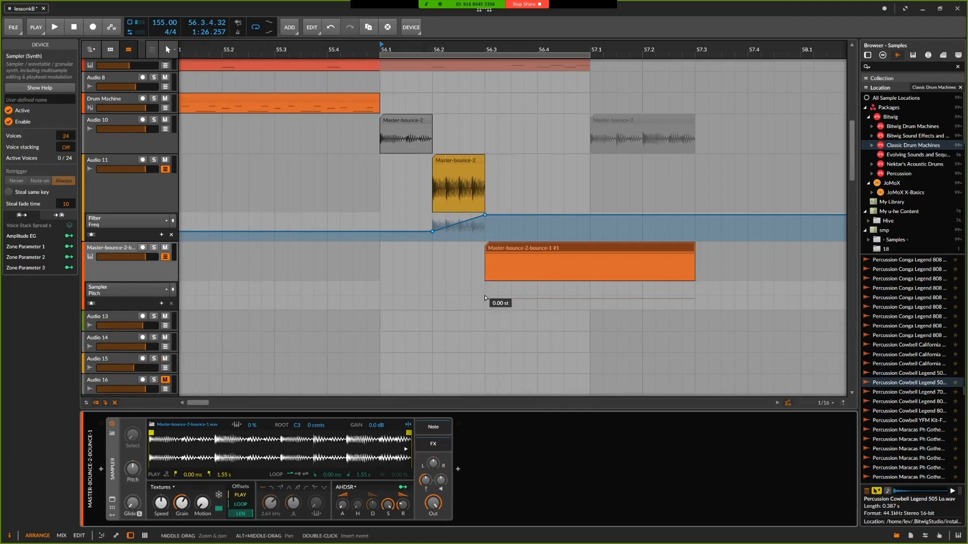
# - Draw Sampler pitch automation rising from 0 st at 56.3 to about +29.65 st at 57.1, and audition it
pyautogui.click(485, 298)
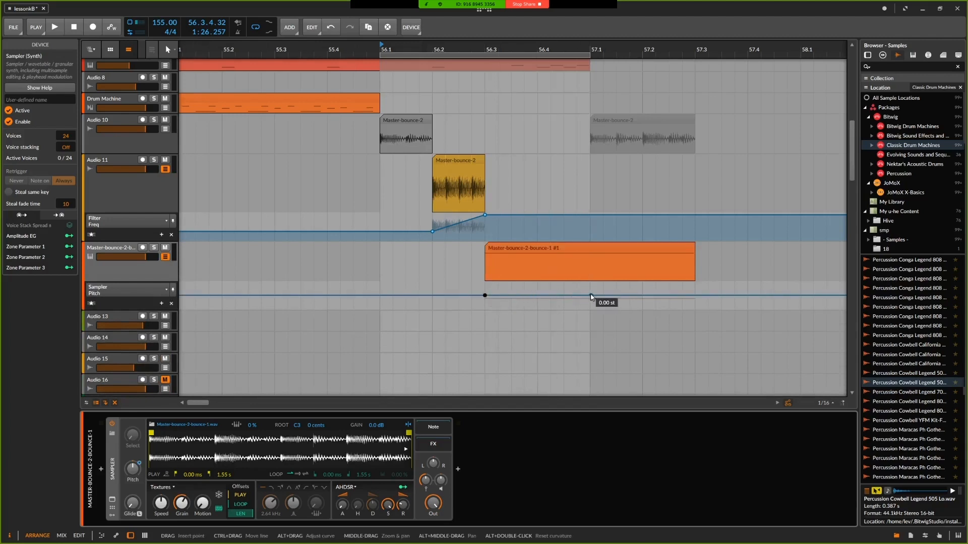
pyautogui.moveTo(591, 296); pyautogui.dragTo(590, 286)
pyautogui.press('space')
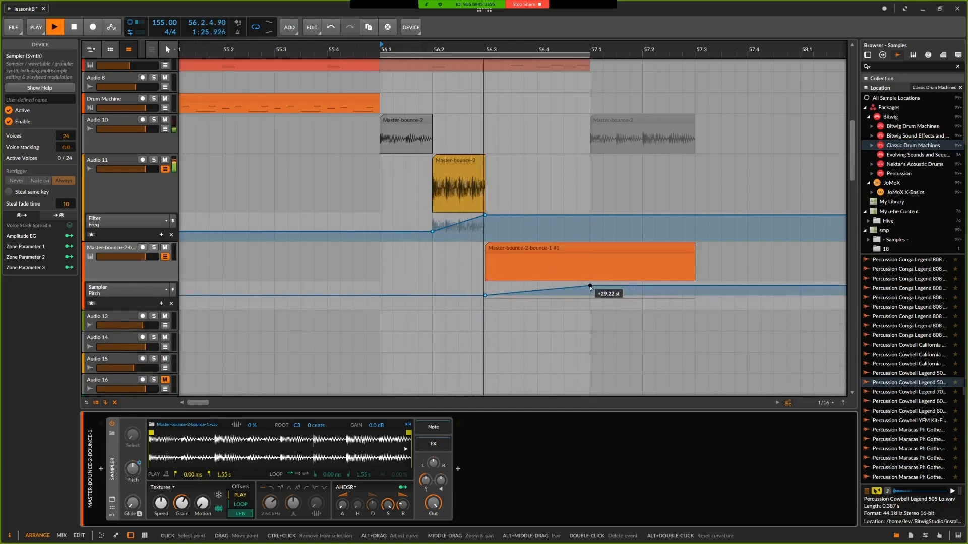
pyautogui.moveTo(590, 286); pyautogui.dragTo(590, 285)
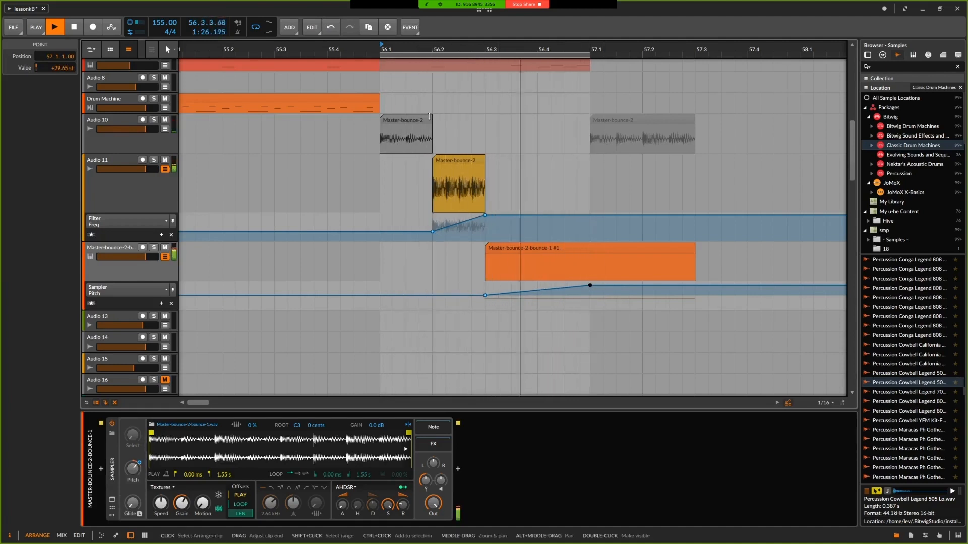
pyautogui.press('space')
# - Shorten the Audio 10 slice at 56.1 to half a beat, duplicate it right behind itself, and play the fill
pyautogui.moveTo(430, 116); pyautogui.dragTo(413, 116)
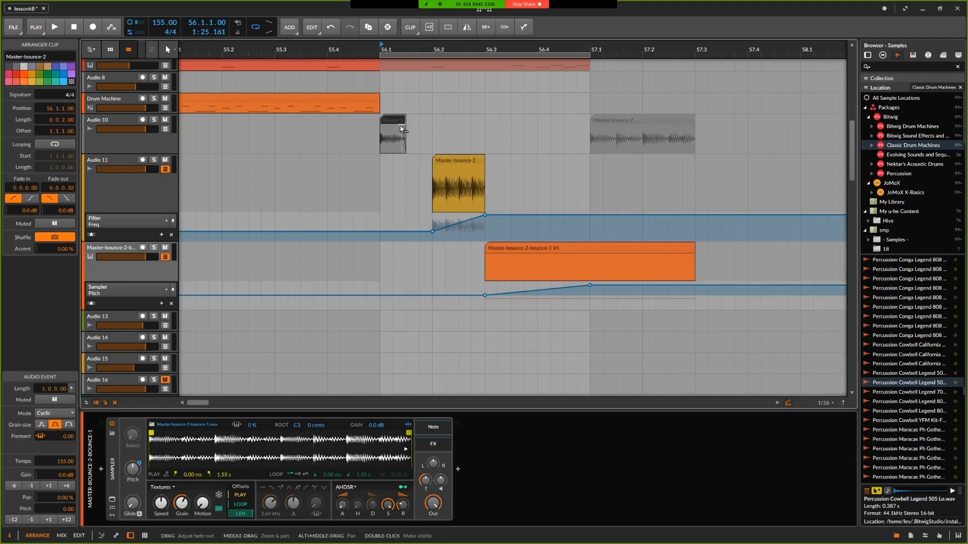
pyautogui.hotkey('ctrl', 'd')
pyautogui.press('space')
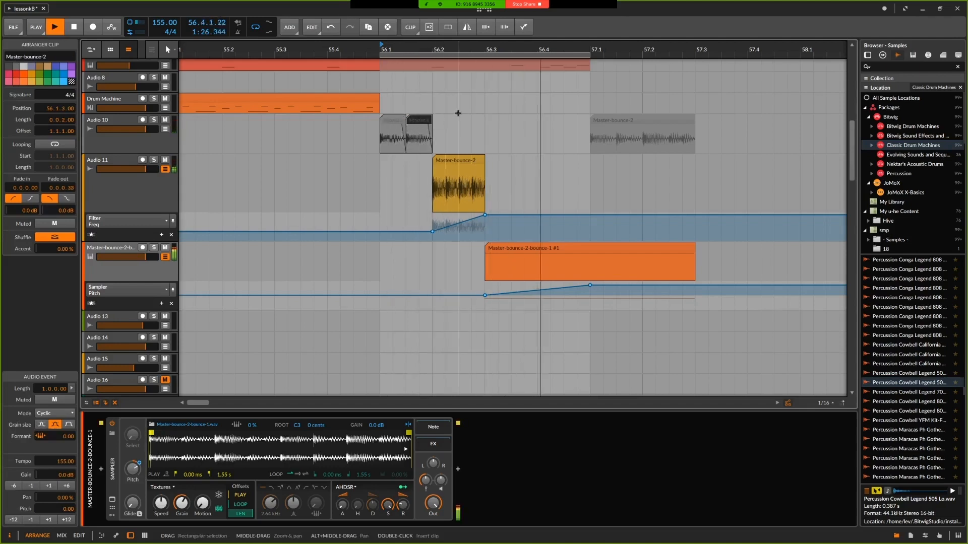
# - Lower the starting point of Audio 11's filter frequency sweep at 56.2 to about 144 Hz
pyautogui.click(432, 232)
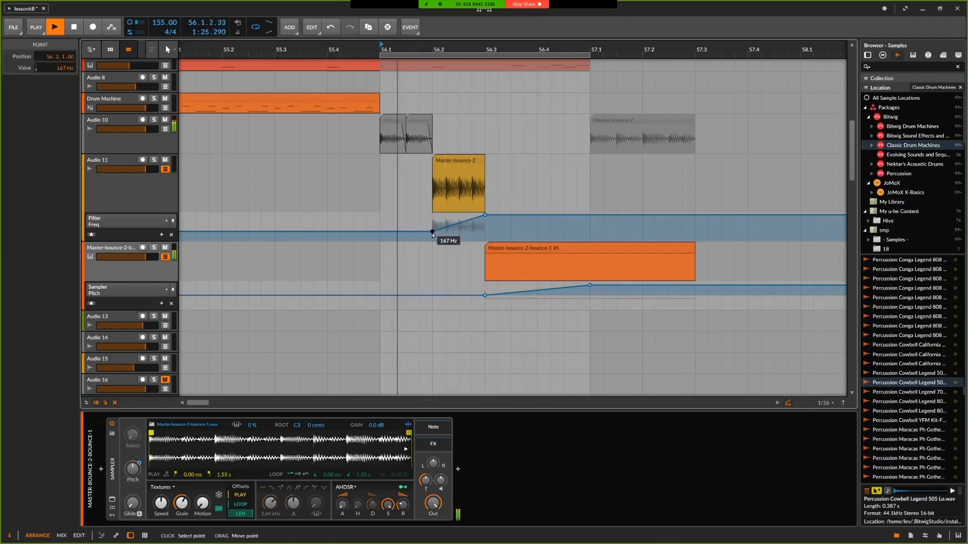
pyautogui.moveTo(432, 233); pyautogui.dragTo(433, 235)
# - Shorten the Sampler clip at 56.3 to two beats so it ends at 57.1, and audition the fill
pyautogui.moveTo(524, 188); pyautogui.dragTo(498, 151)
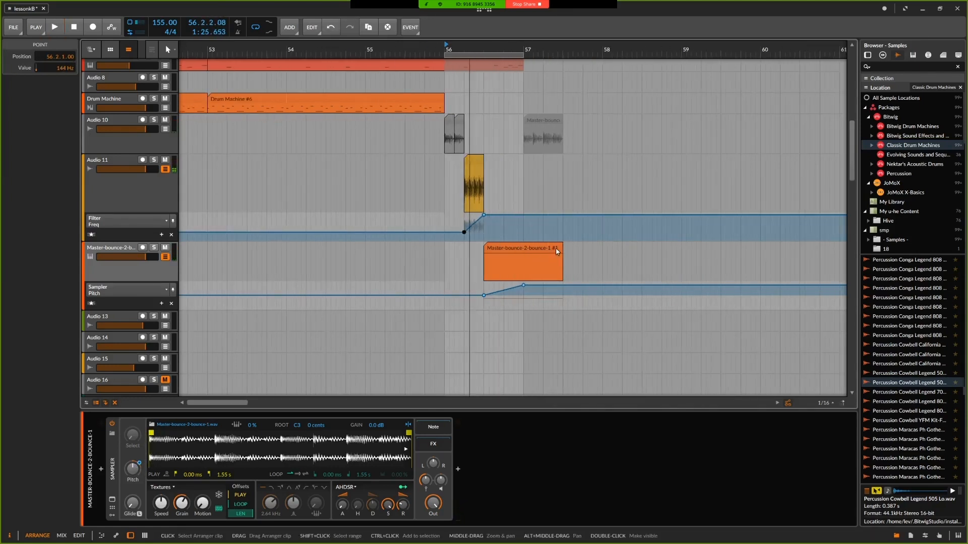
pyautogui.moveTo(555, 247); pyautogui.dragTo(521, 253)
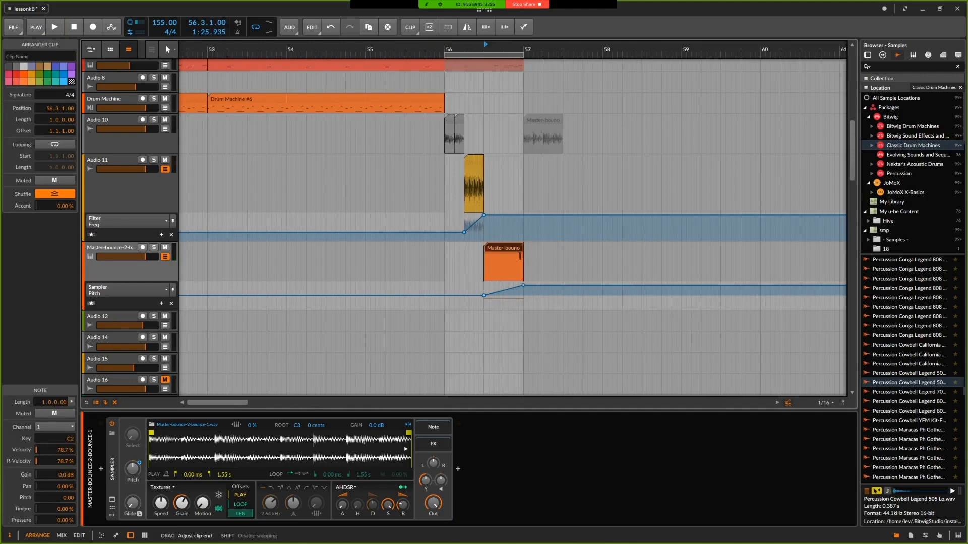
pyautogui.press('space')
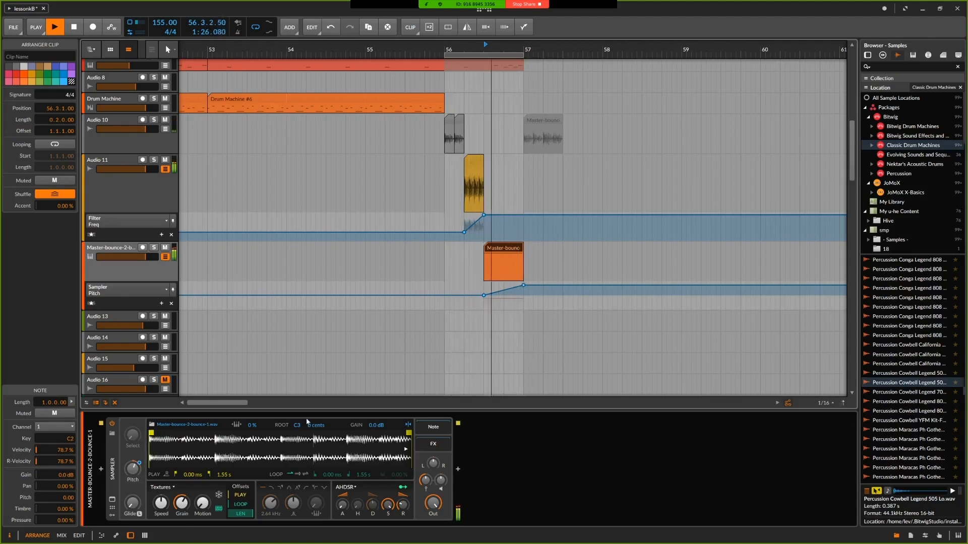
pyautogui.press('space')
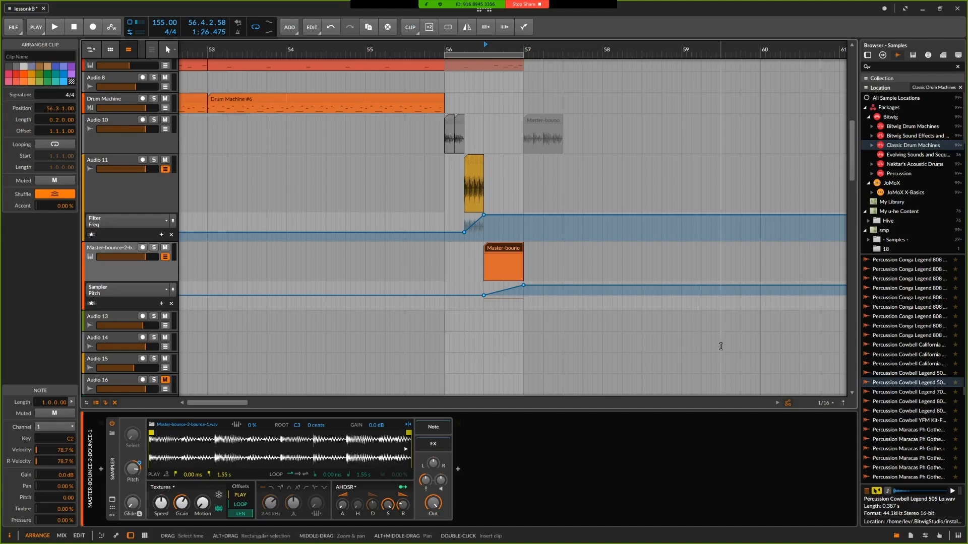
pyautogui.press('space')
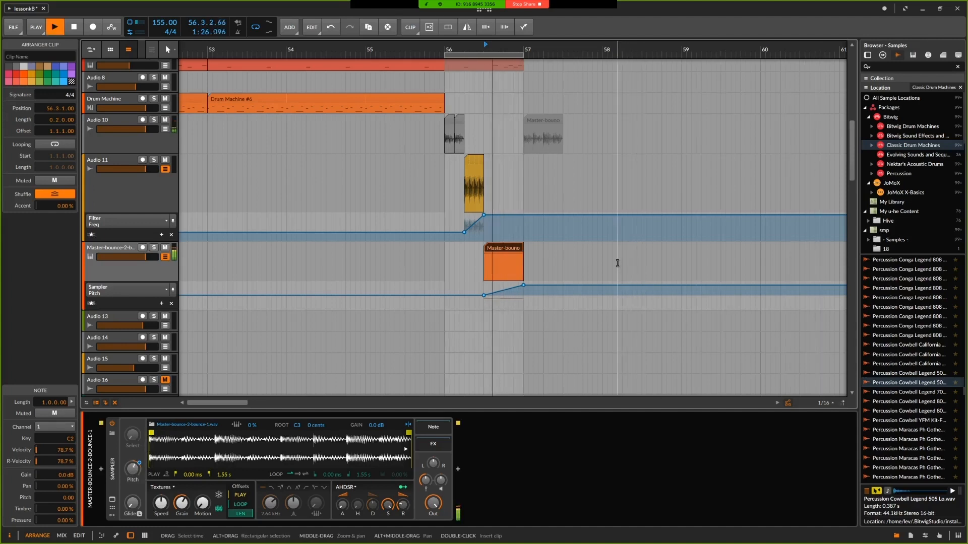
# - Select the Master-bounce-2-bounce-1 track, switch its automation lane to Mixer Volume, and stop playback
pyautogui.click(143, 271)
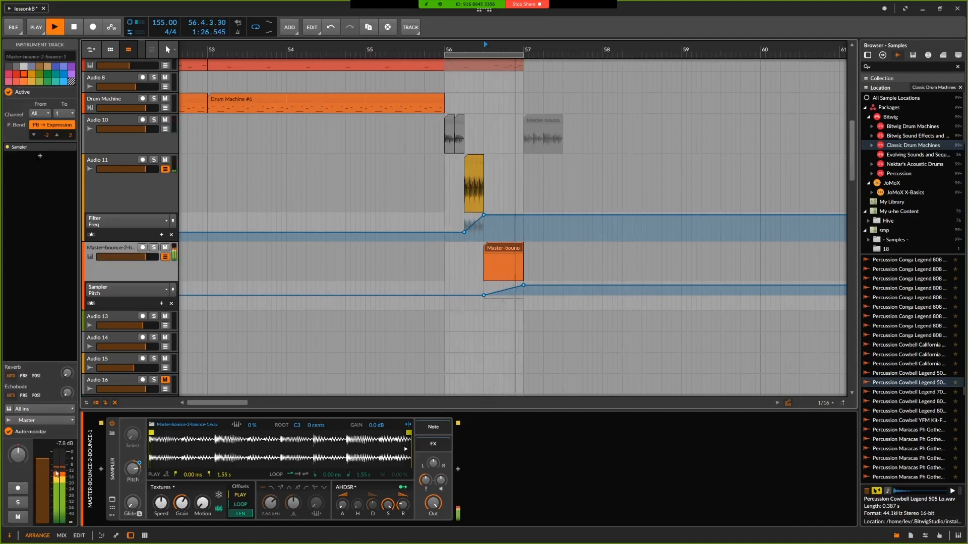
pyautogui.click(43, 462)
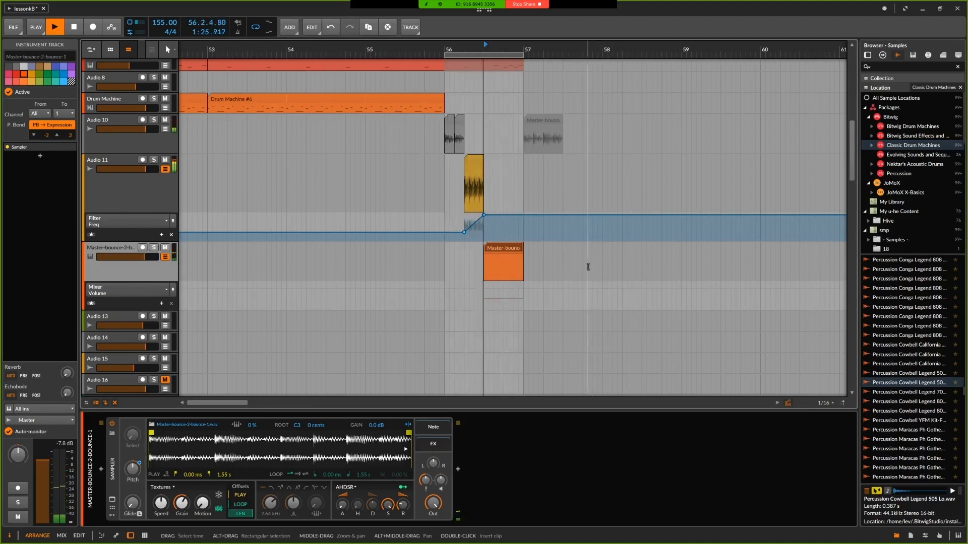
pyautogui.scroll(-5, 588, 266)
pyautogui.press('space')
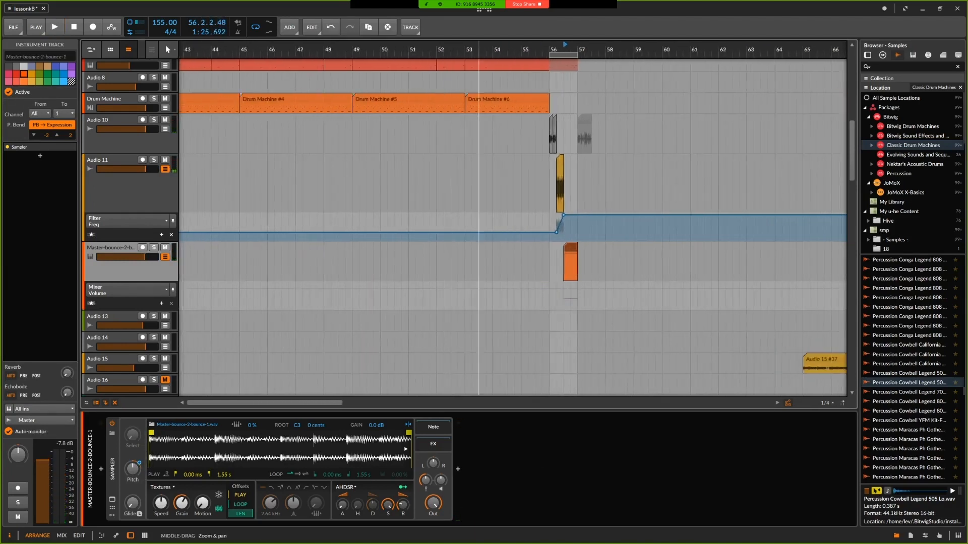